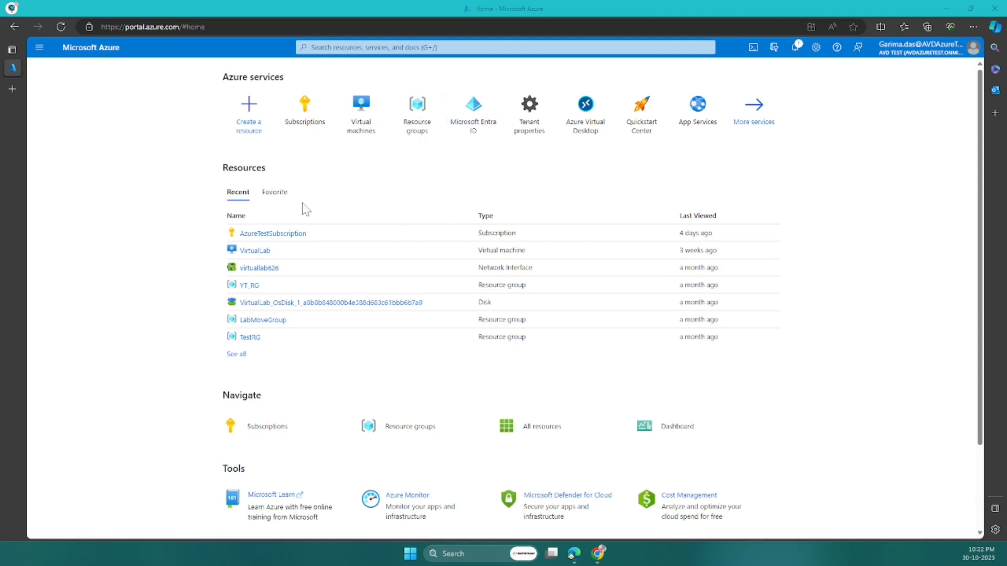
Step: Start creating a virtual machine from the Ubuntu Server 22.04 LTS marketplace product in the Compute category
mouse_move(287, 237)
mouse_move(354, 133)
click(39, 50)
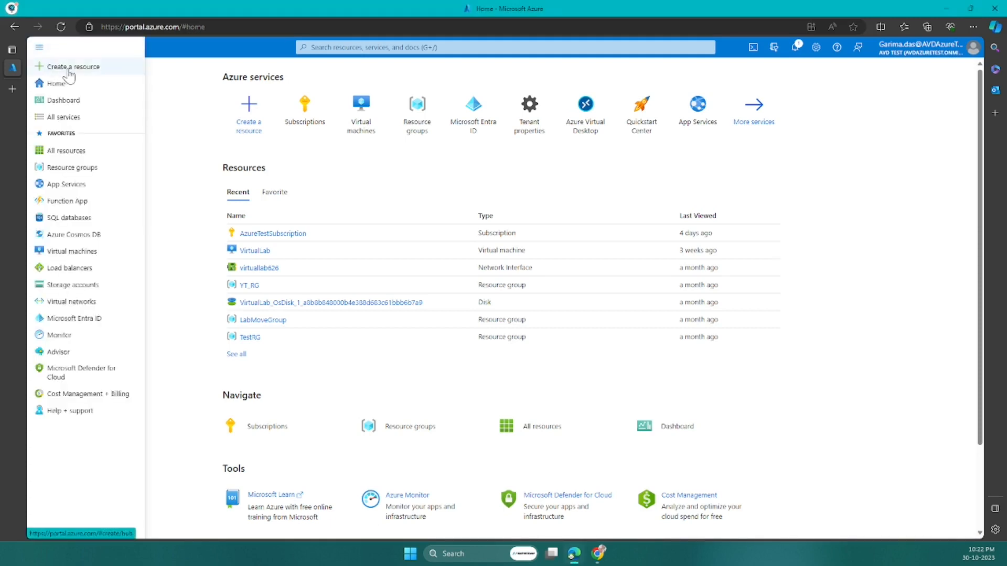
click(69, 71)
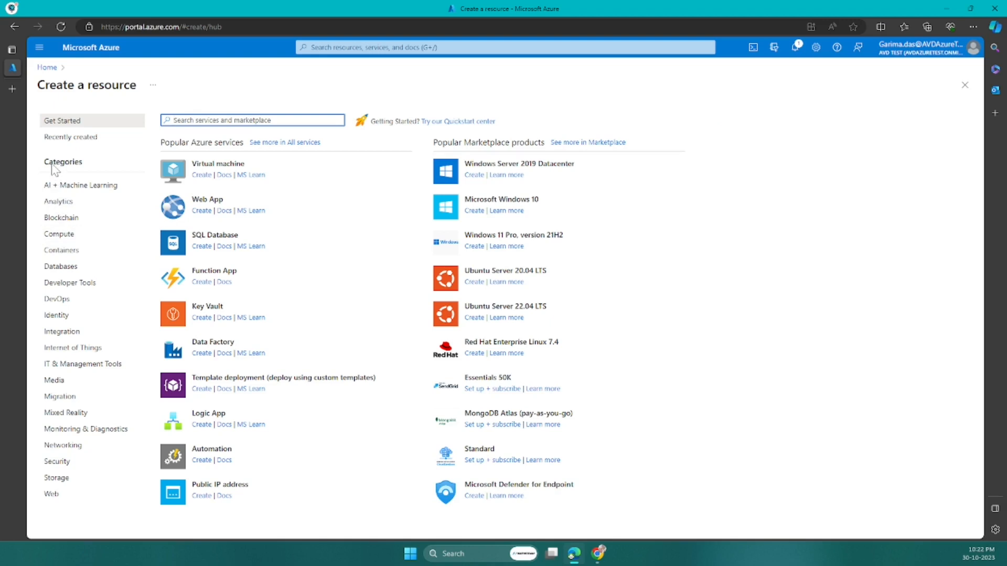
click(70, 237)
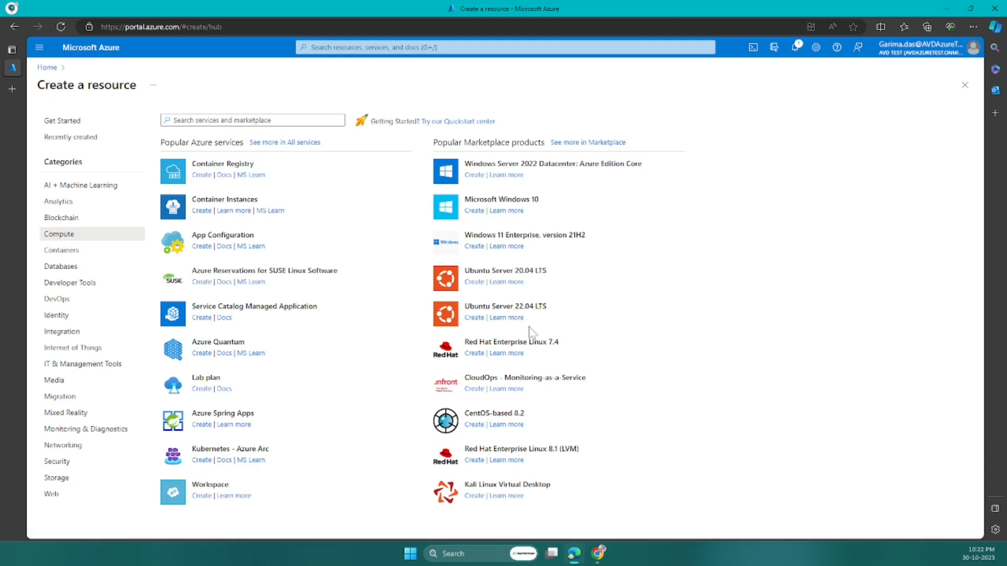
click(474, 319)
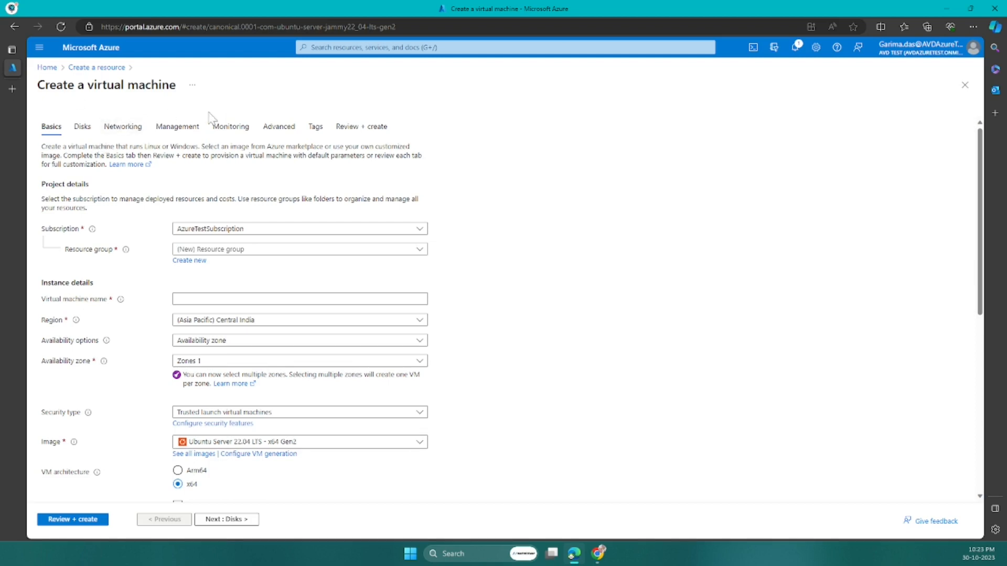
Step: Create a new resource group named Linux_RG for the virtual machine
scroll(503, 203, down, 1)
scroll(490, 202, up, 1)
scroll(473, 232, down, 1)
click(421, 193)
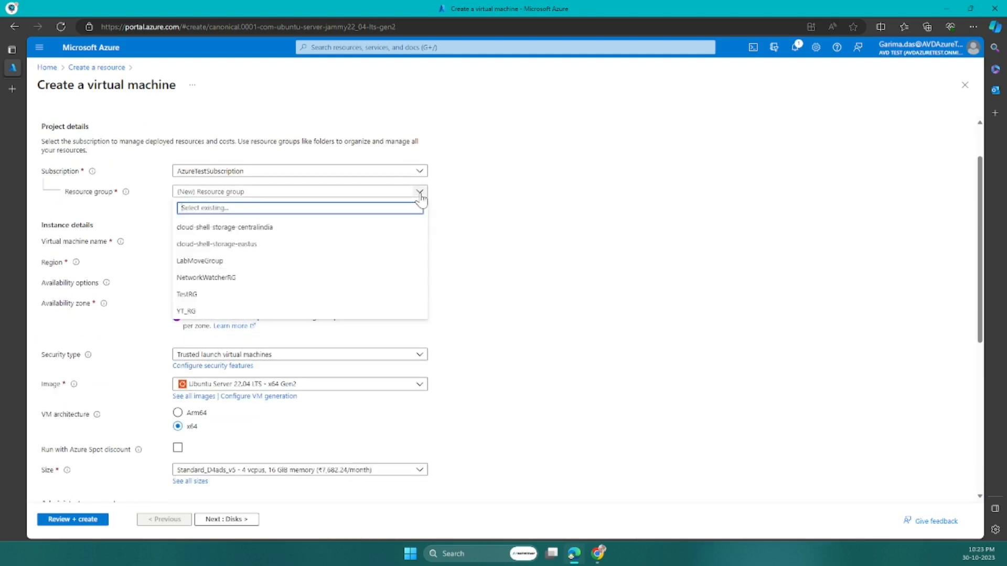
click(473, 204)
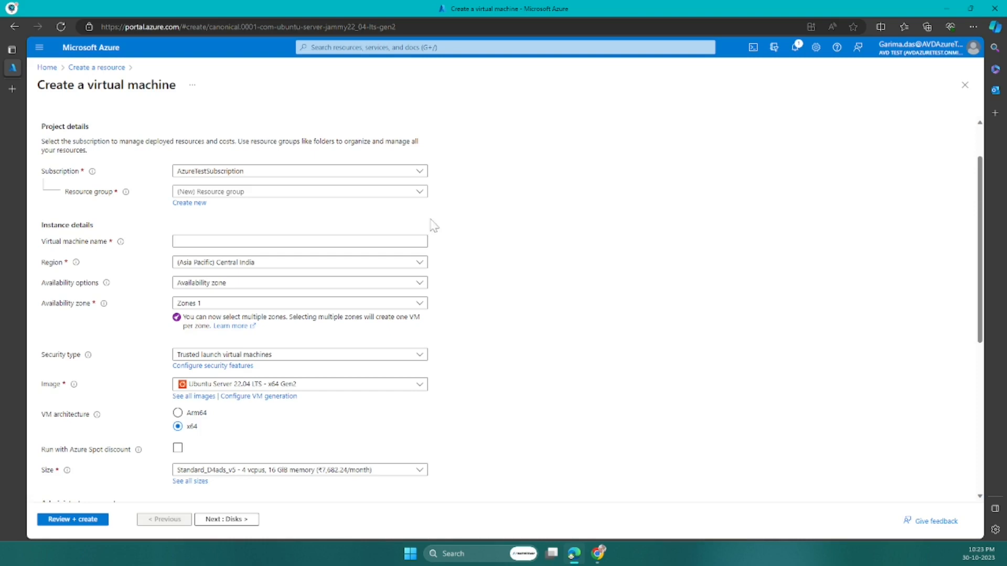
click(180, 210)
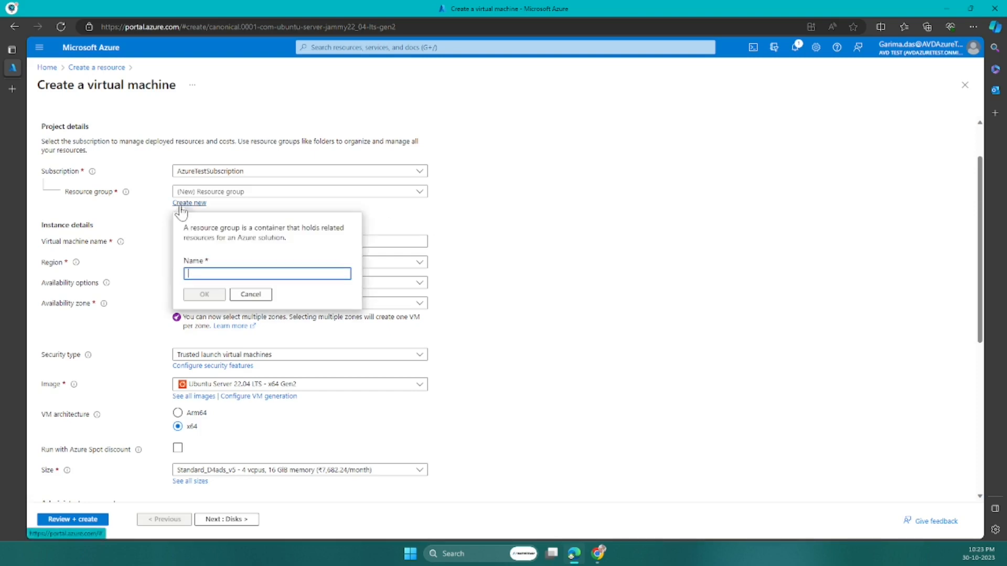
text(Lin)
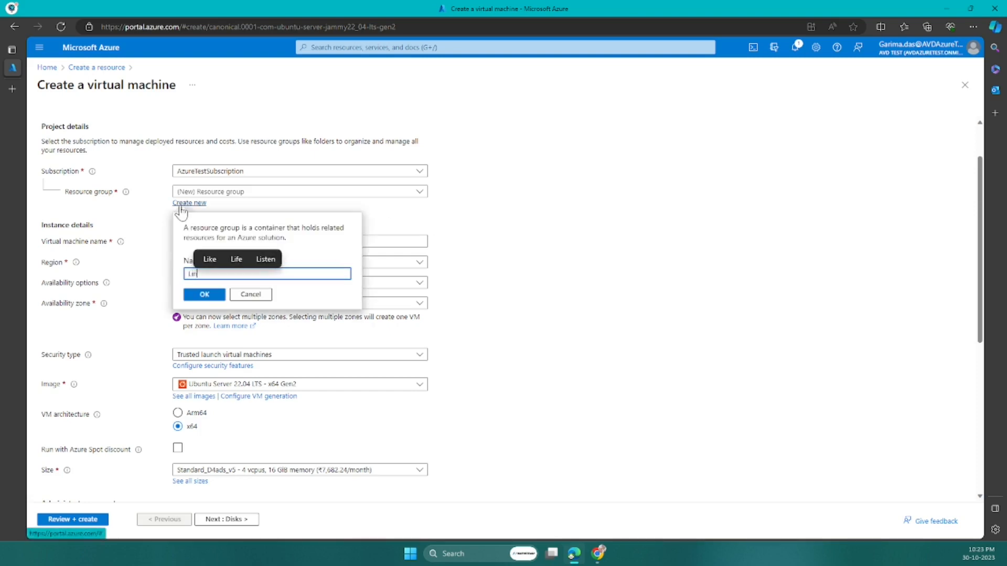
text(ux_RG)
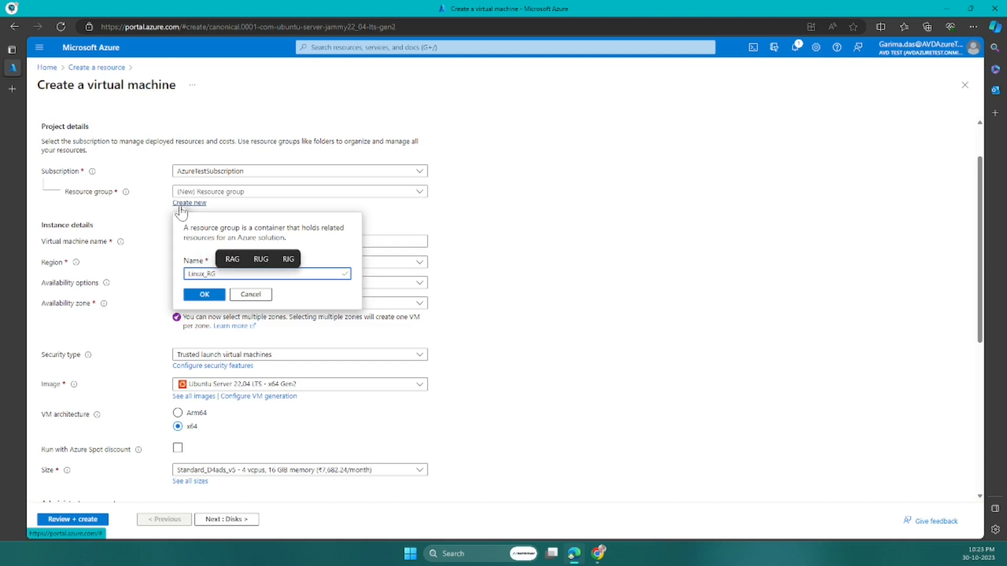
click(204, 298)
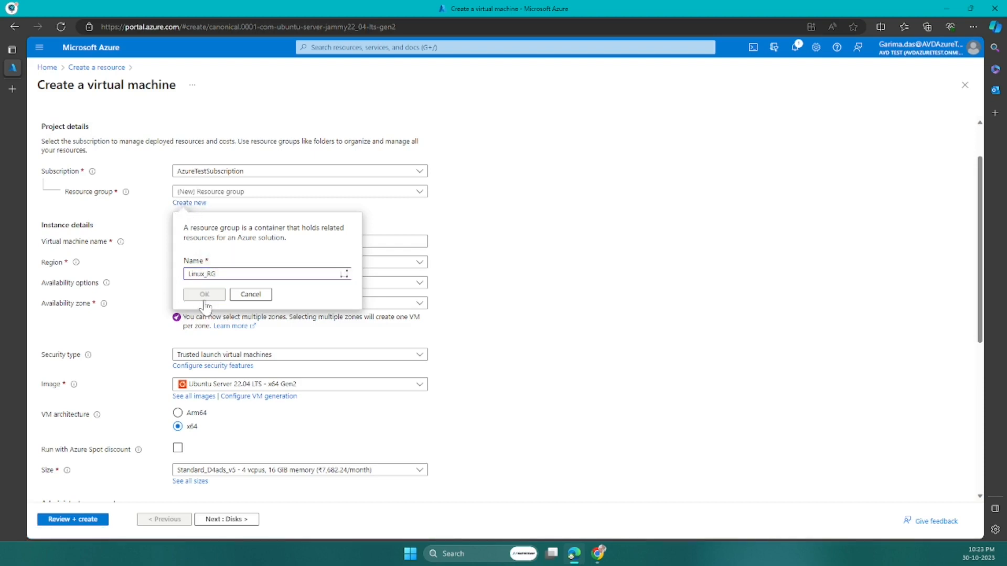
Step: Name the virtual machine LinuxVM and set its availability options to No infrastructure redundancy required
click(226, 242)
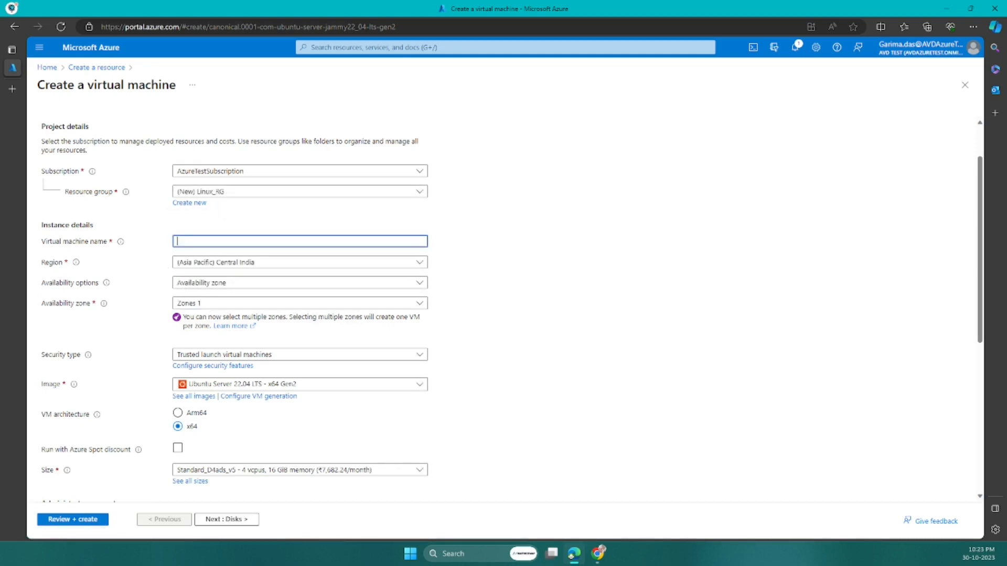
text(Linux)
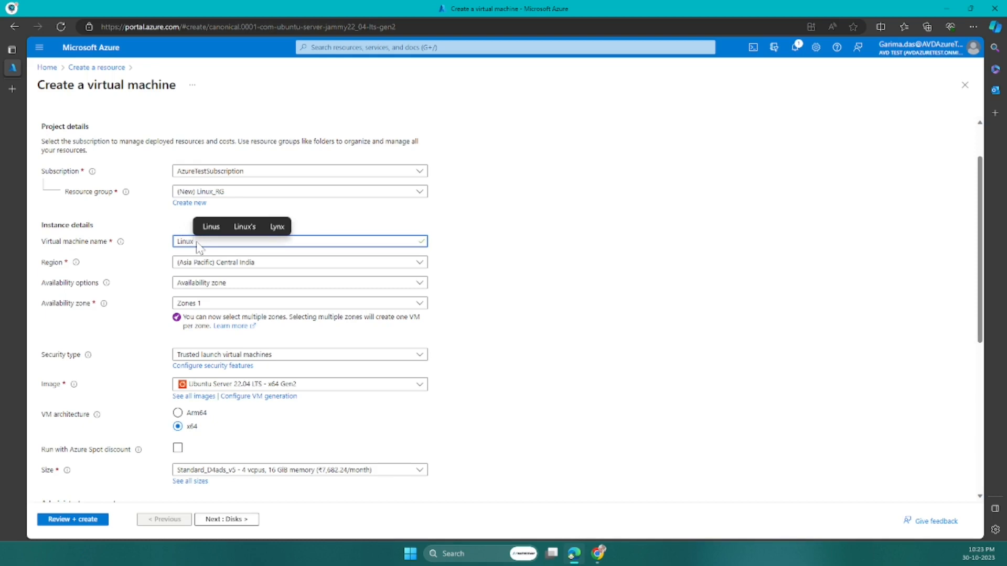
text(_VM)
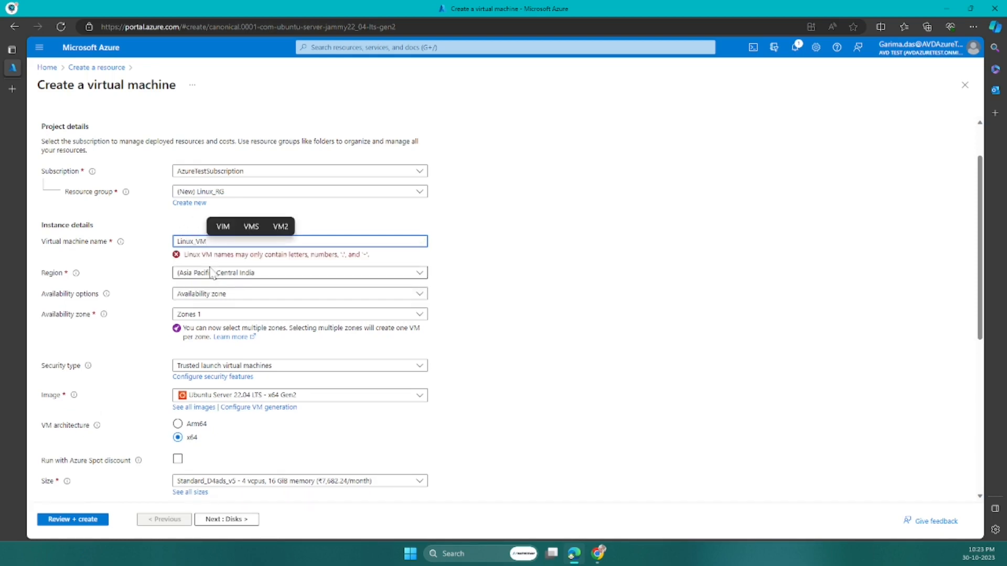
key(Left)
key(Left)
key(BackSpace)
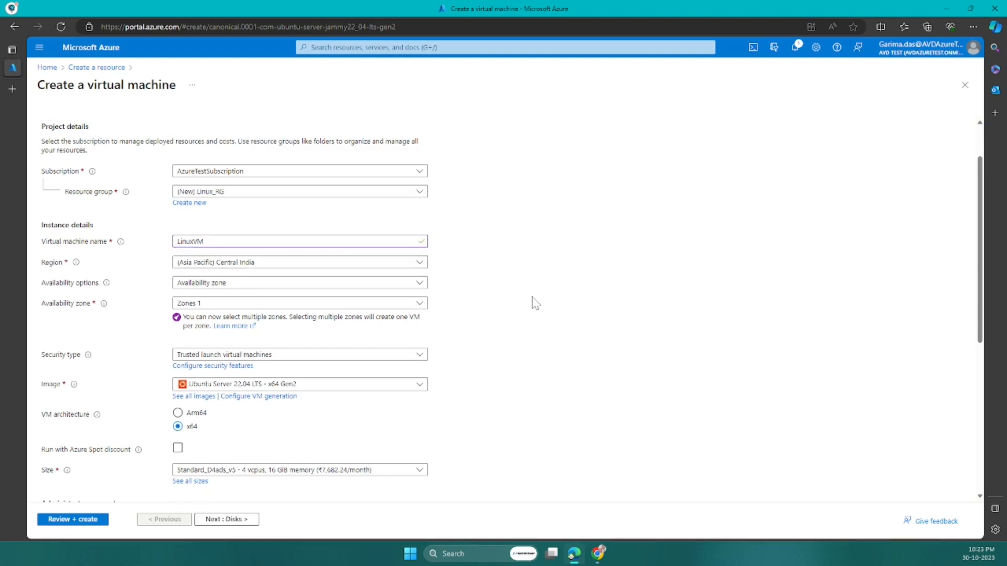
click(208, 287)
click(212, 296)
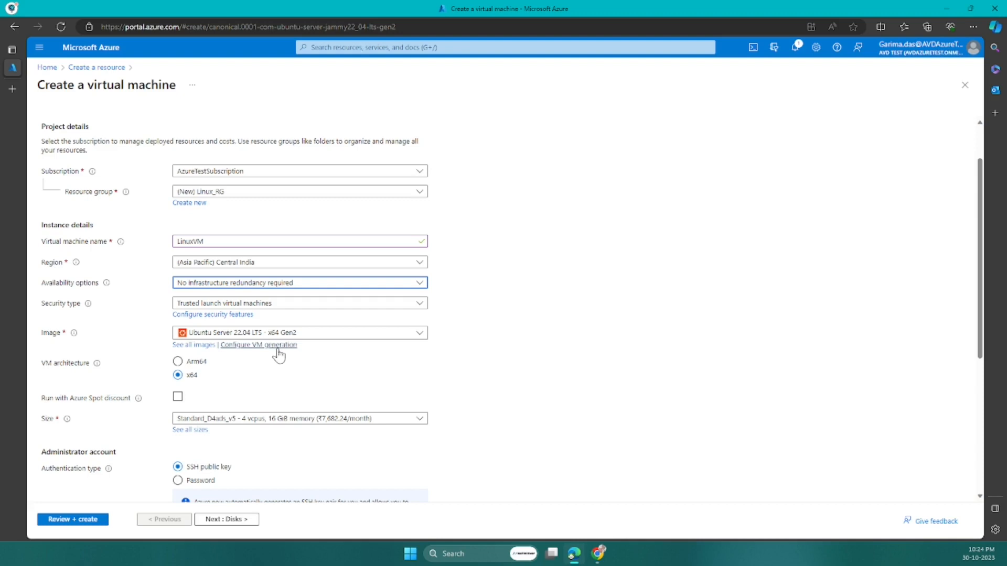
Step: Set the administrator account's authentication type to Password and enter the username LinuxAdmin
scroll(476, 328, down, 1)
scroll(476, 327, down, 2)
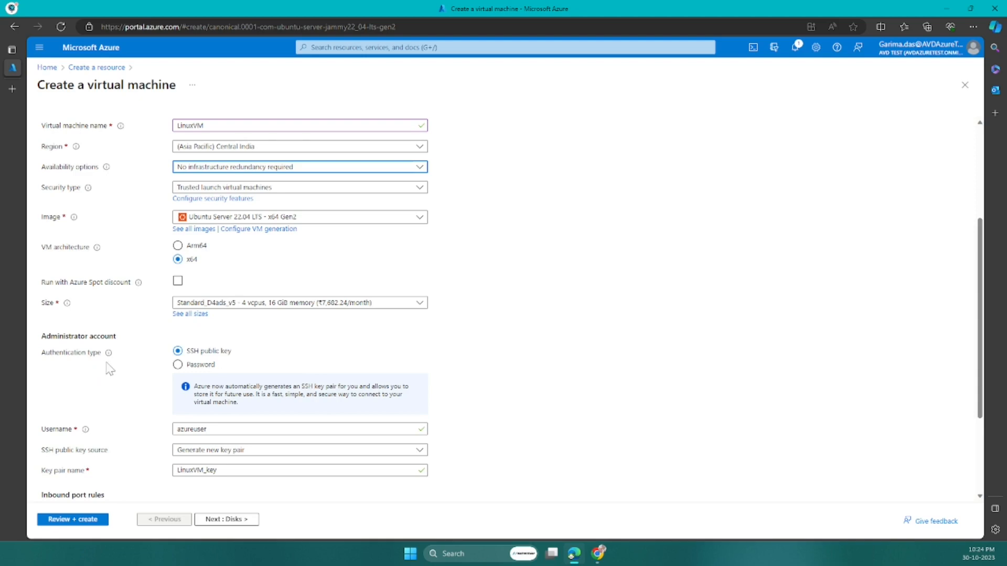
scroll(110, 369, down, 1)
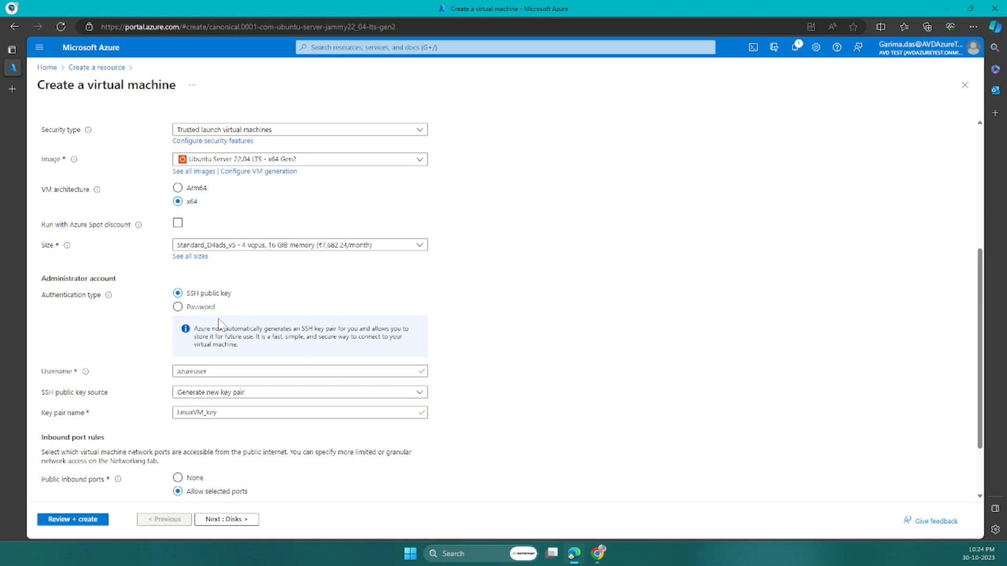
click(178, 308)
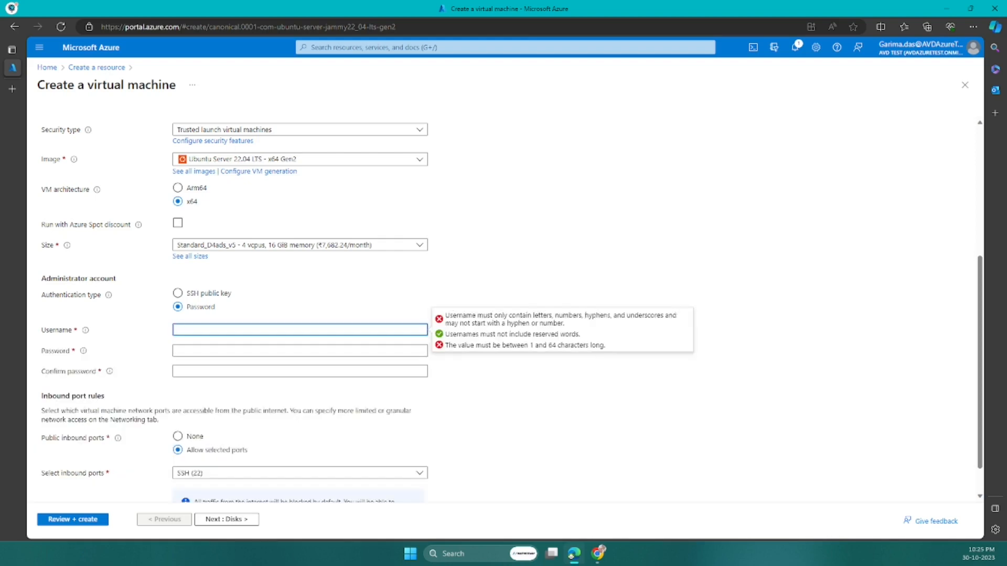
text(Lin)
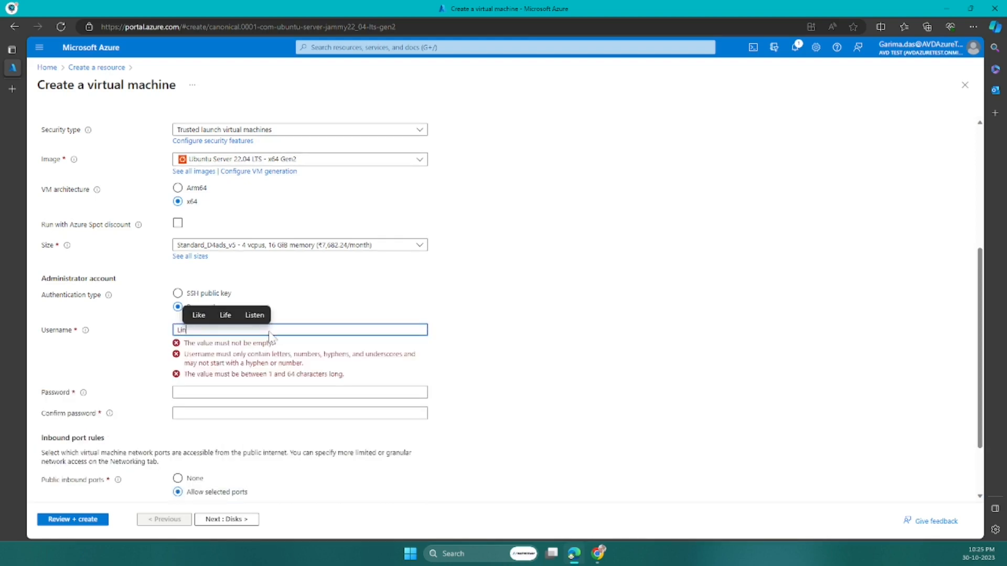
text(uxAdmin)
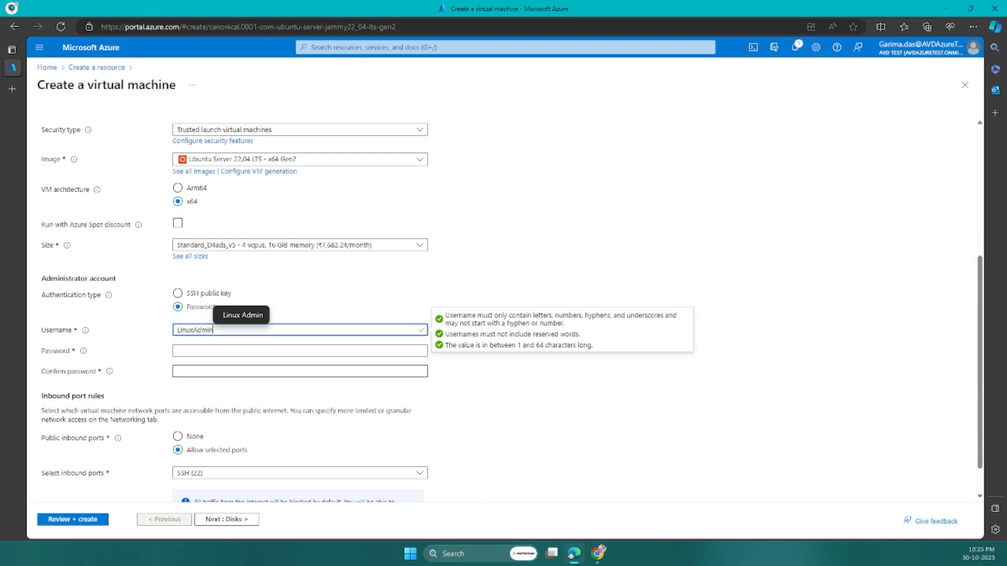
Step: Enter the administrator account's password and repeat it in the confirmation field
click(300, 351)
text(••••••••)
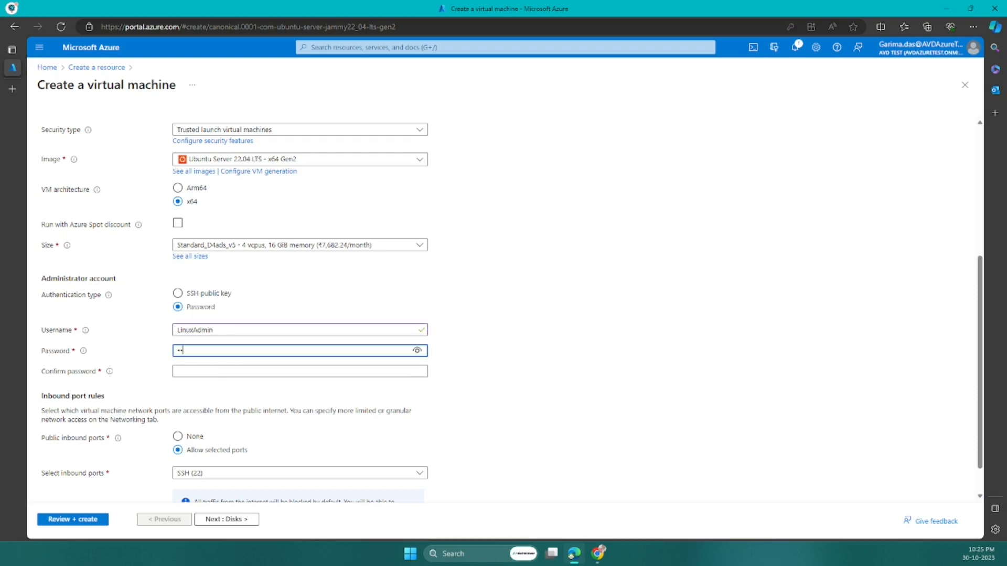
text(••••)
click(301, 371)
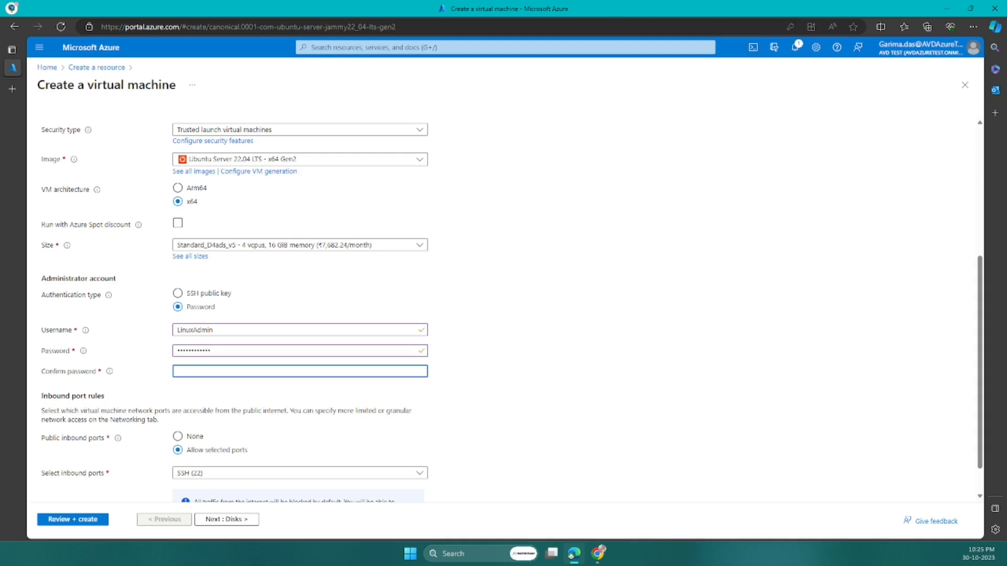
text(•)
key(BackSpace)
text(•••••••••)
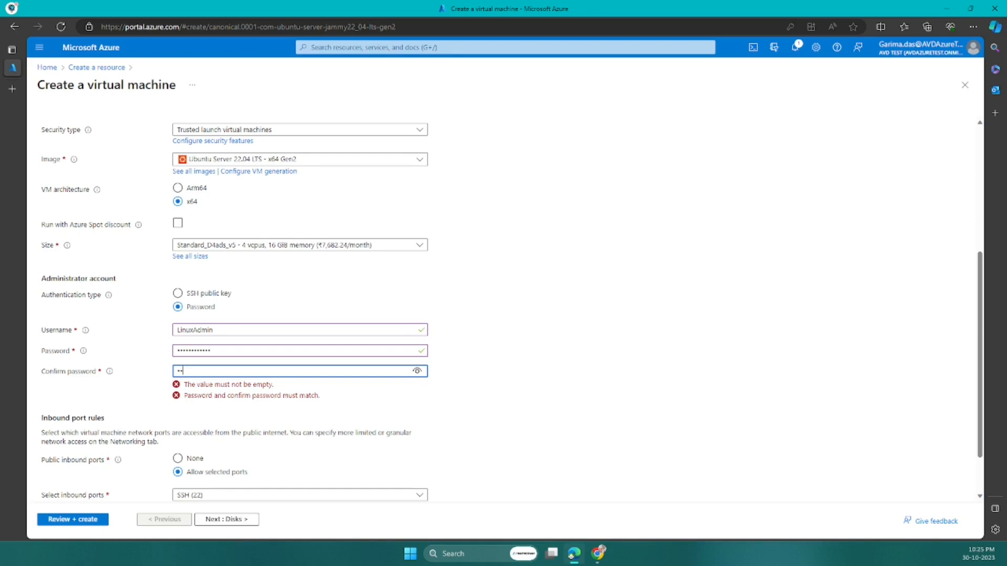
text(••••)
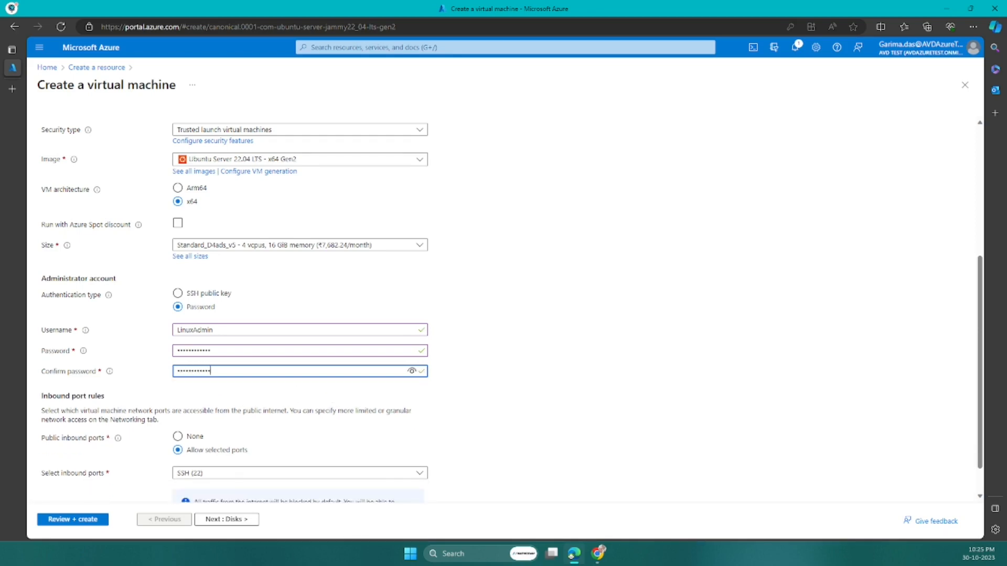
Step: Keep SSH (22) as the selected inbound port and advance to the disk settings, declining to save the password in the browser
scroll(336, 378, down, 1)
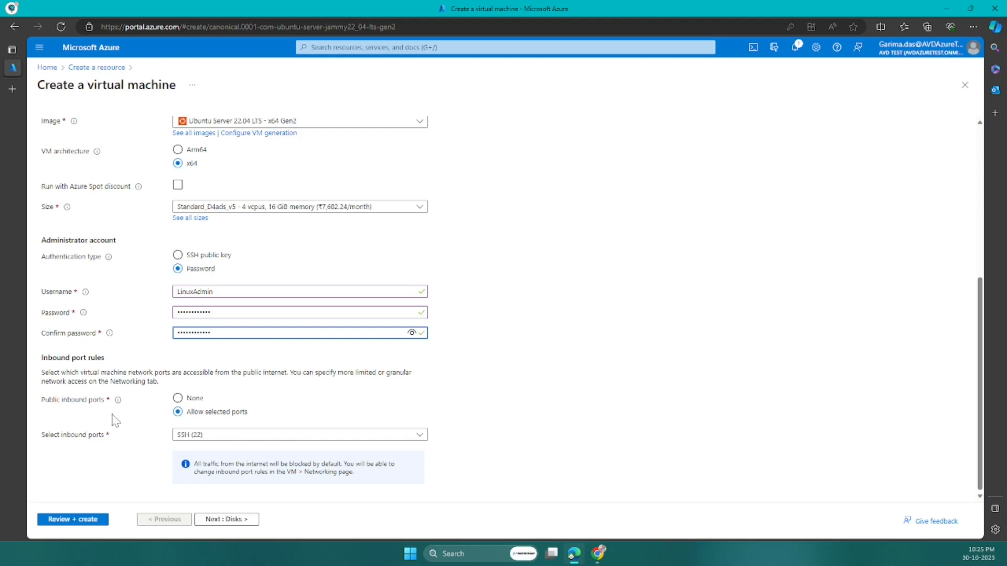
click(184, 436)
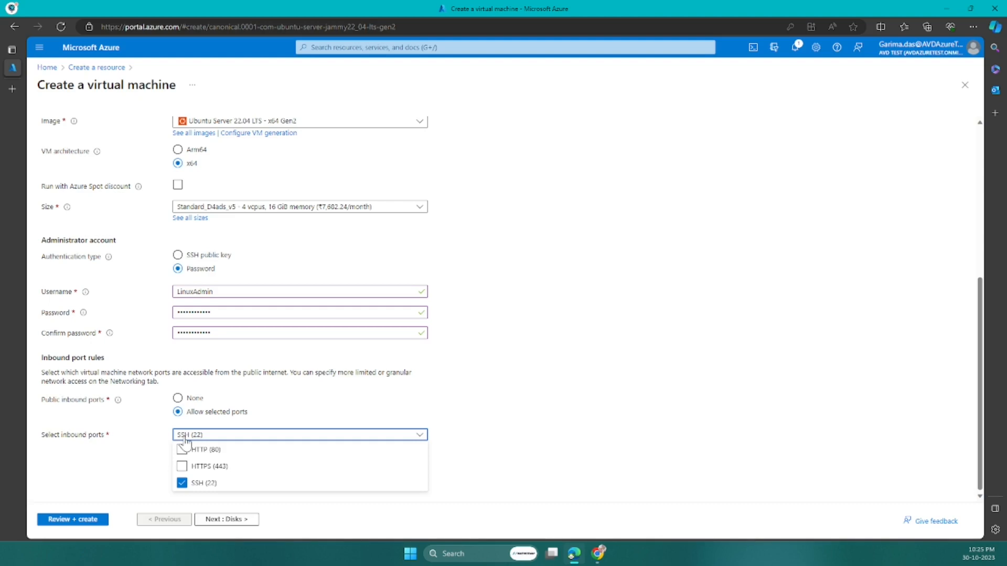
click(528, 475)
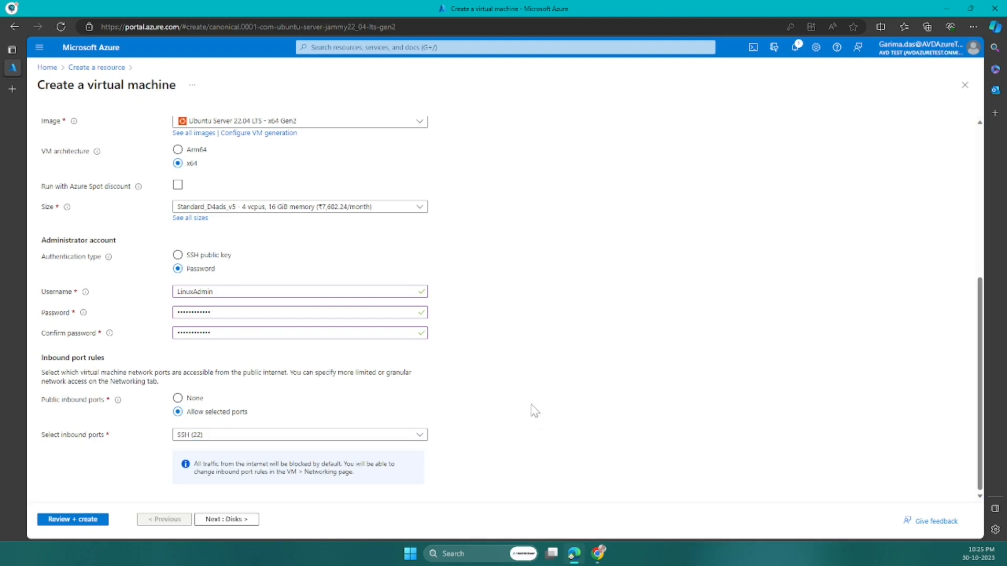
click(239, 521)
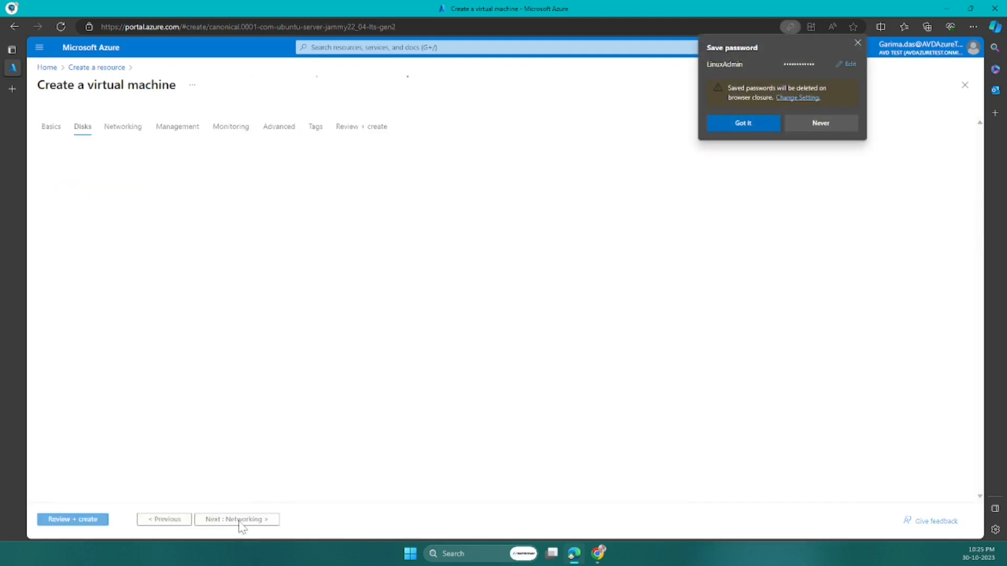
click(820, 124)
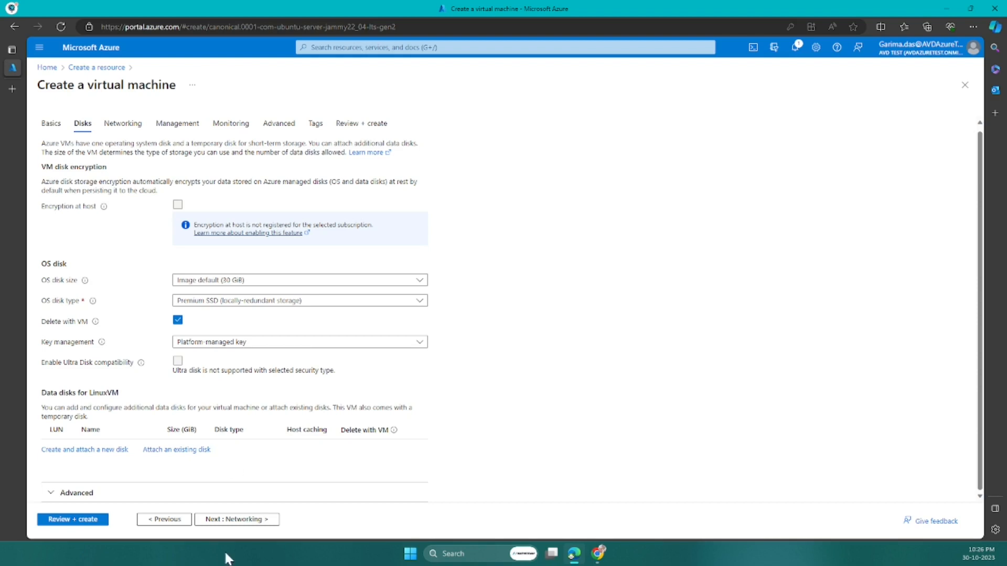
Step: Keep the default disk settings and enable deletion of the public IP and NIC when the VM is deleted in the networking settings
click(221, 524)
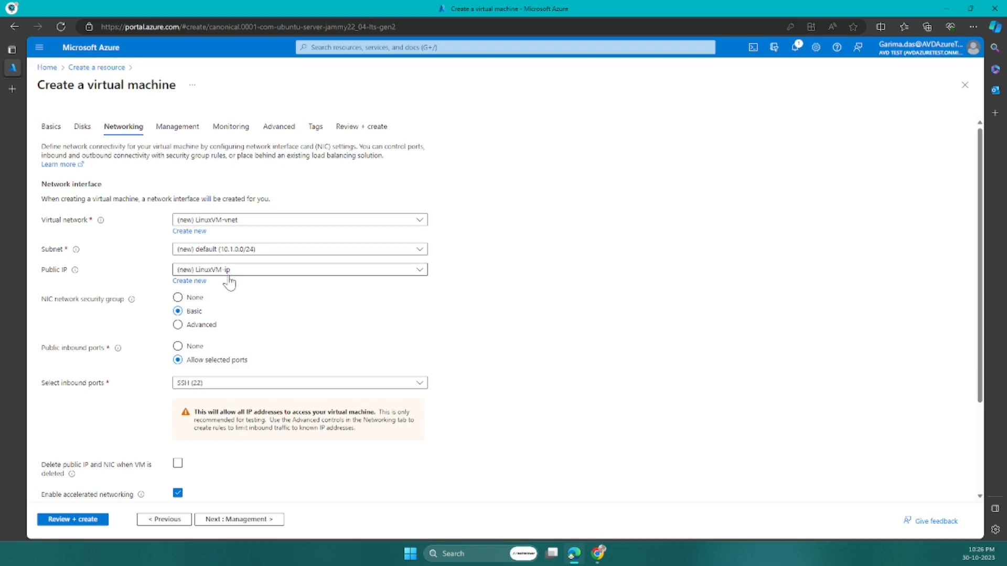
scroll(239, 299, down, 2)
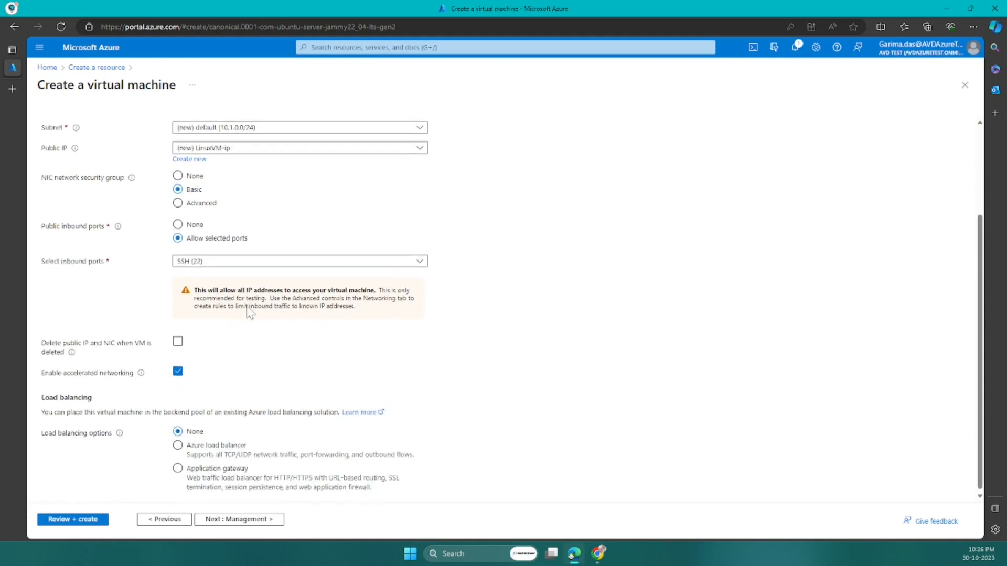
click(178, 341)
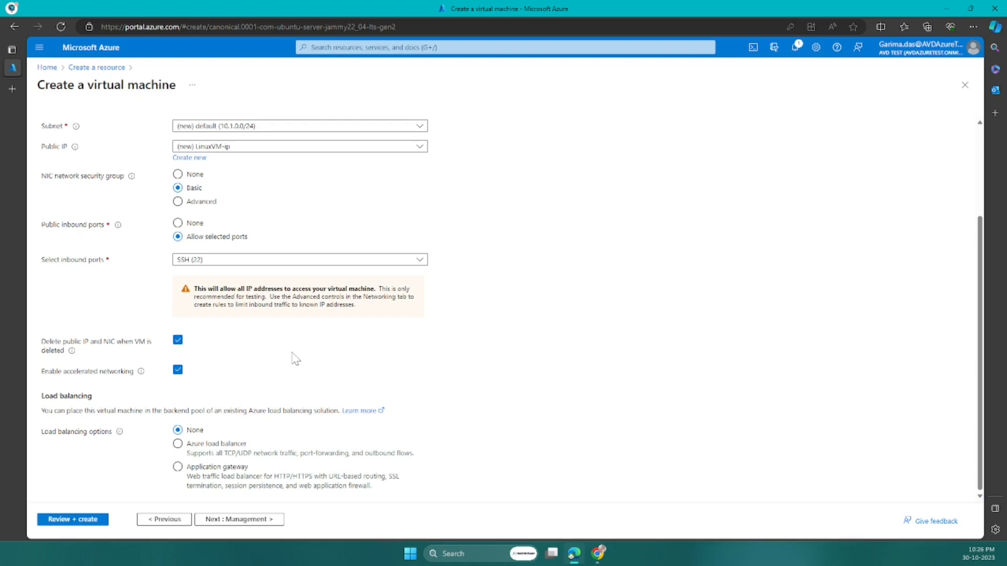
Step: In the management settings, set the auto-shutdown time zone to (UTC+05:30) Chennai, Kolkata, Mumbai, New Delhi
click(255, 520)
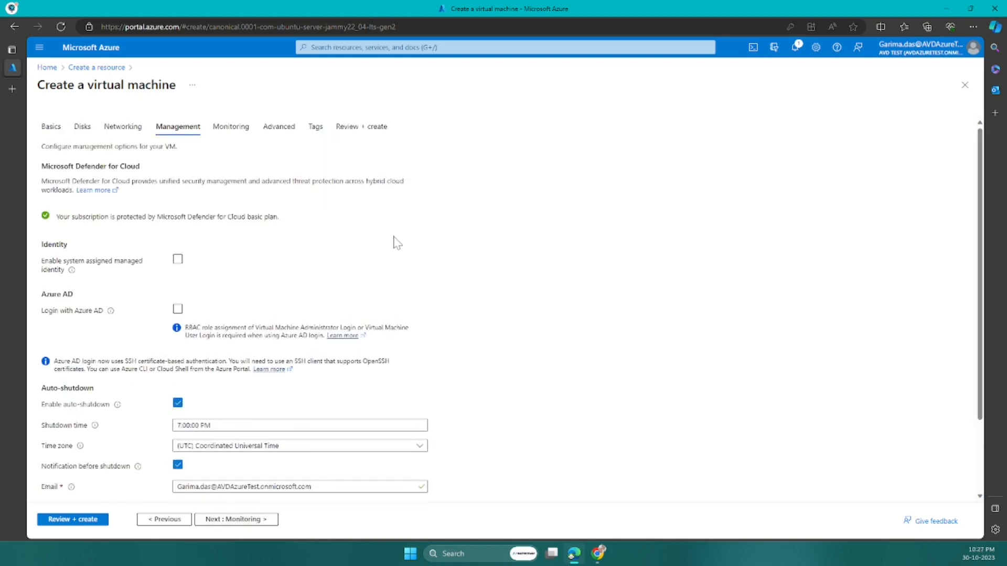
scroll(313, 299, down, 2)
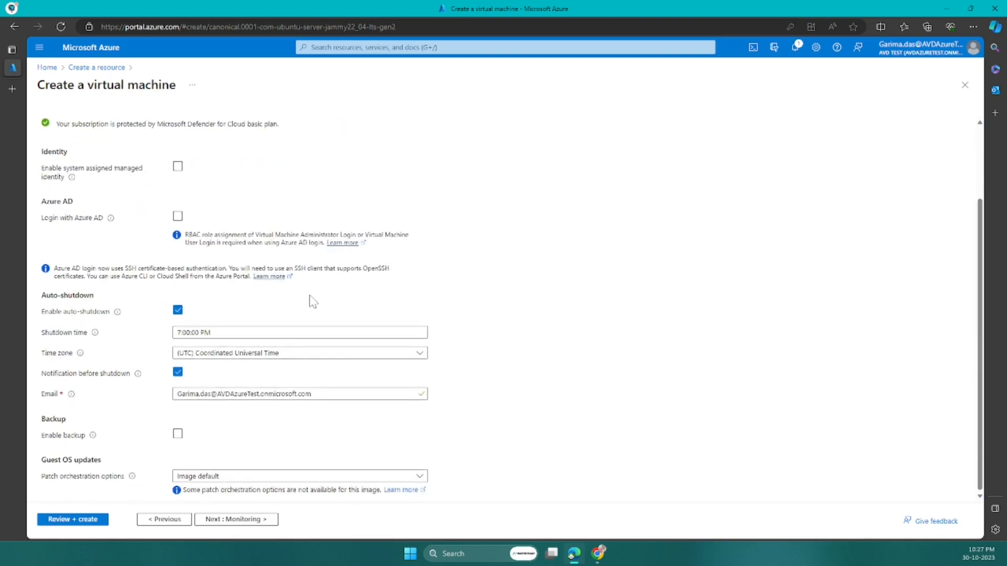
click(296, 355)
scroll(288, 196, down, 7)
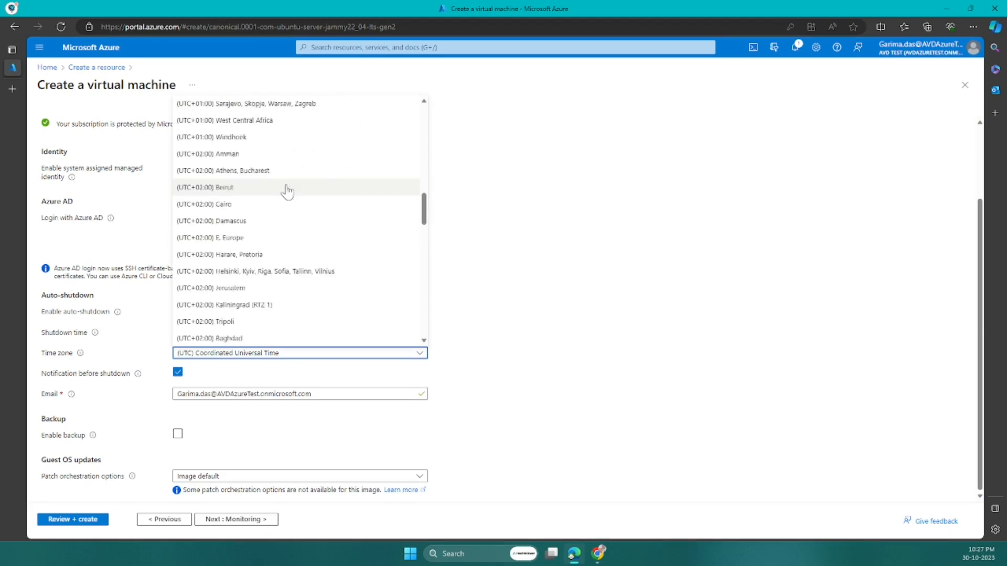
scroll(293, 212, down, 3)
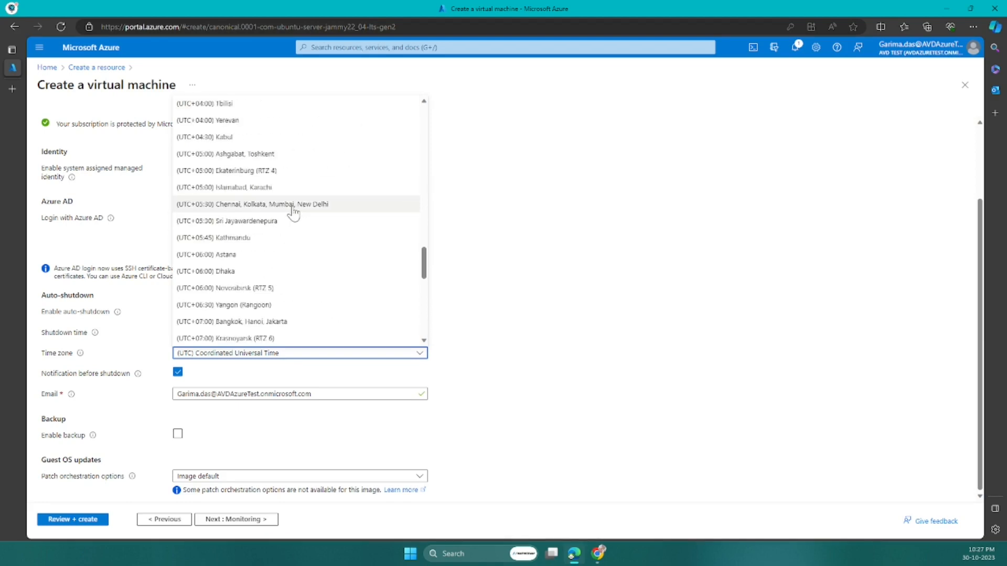
click(293, 207)
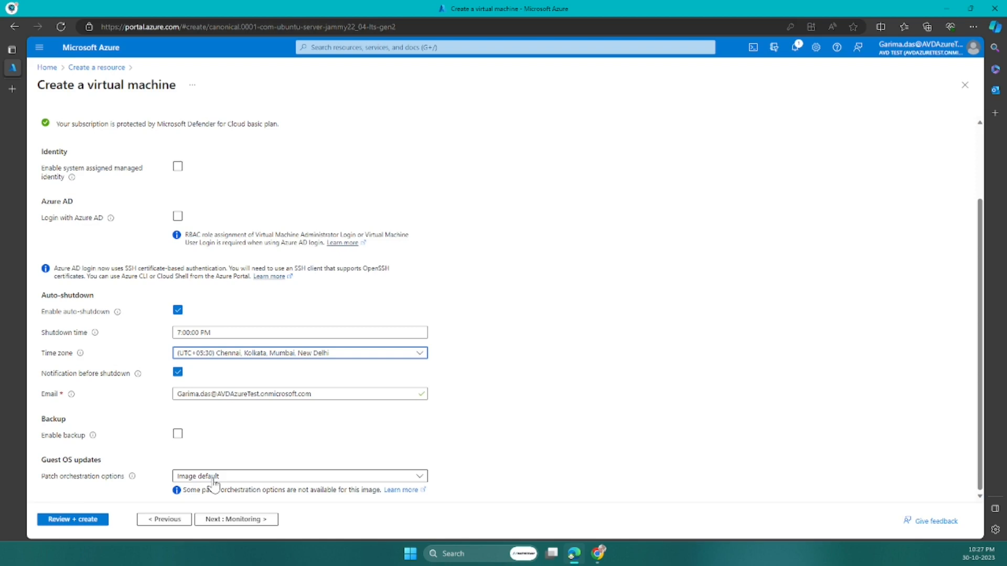
Step: Keep the default monitoring, advanced and tag settings and proceed to the final review of the virtual machine
click(236, 520)
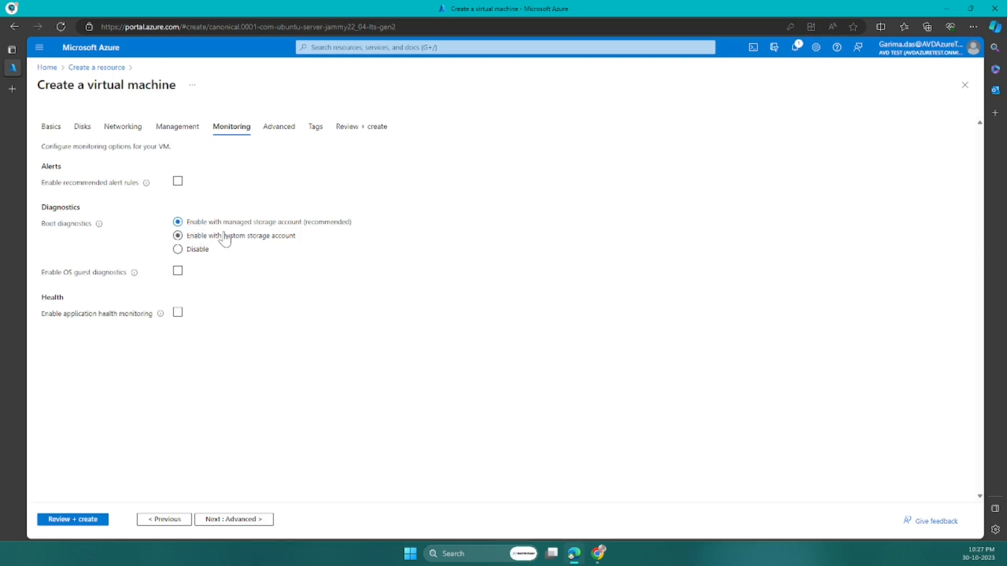
click(227, 520)
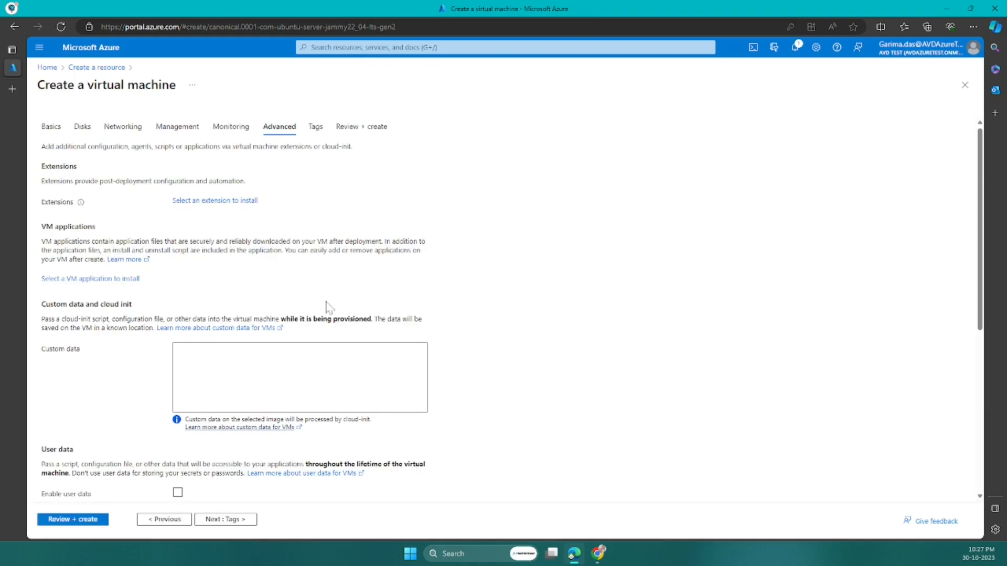
click(222, 521)
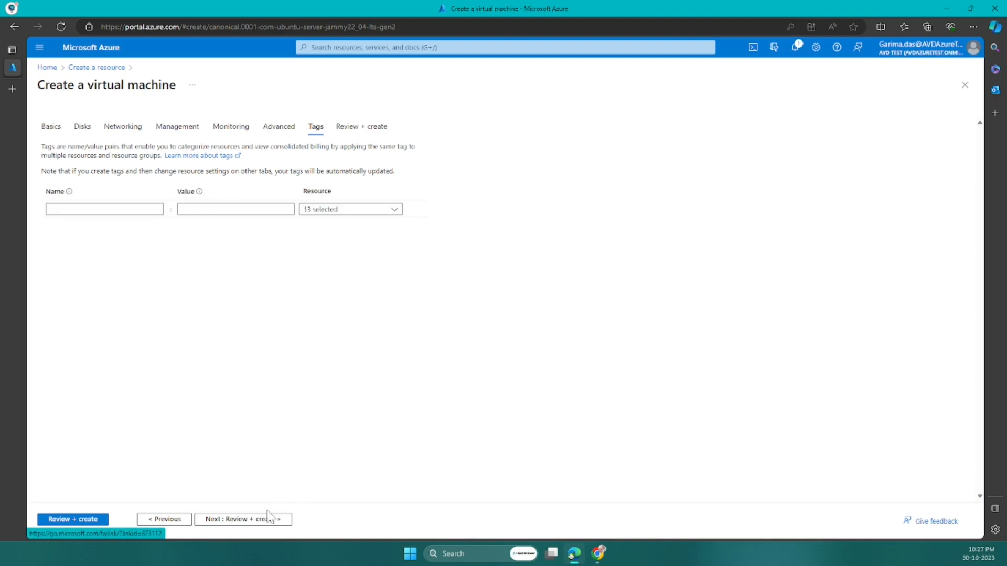
click(79, 519)
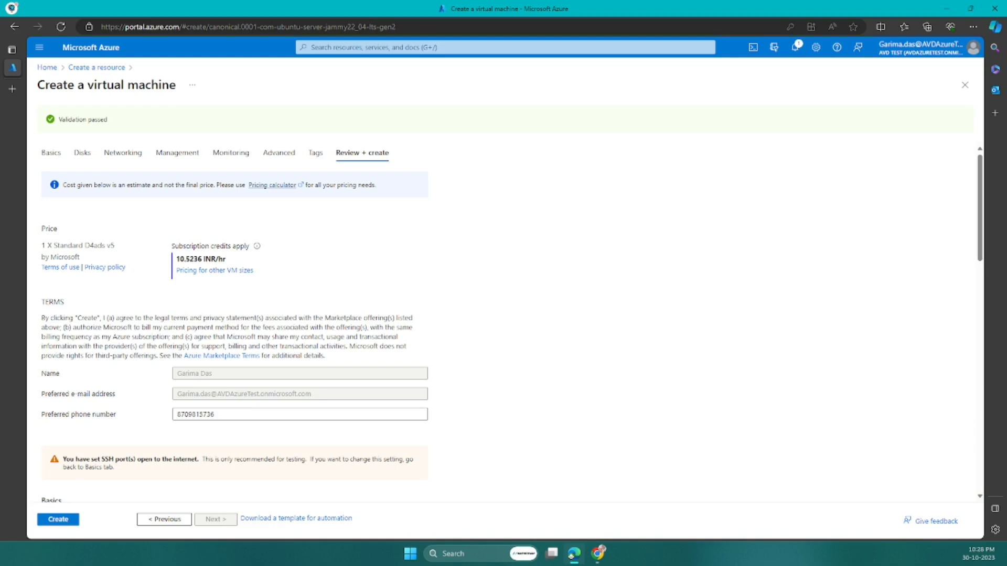
Step: Review the pricing, basics, disk, networking, management and advanced summaries, and create the virtual machine
scroll(546, 311, down, 6)
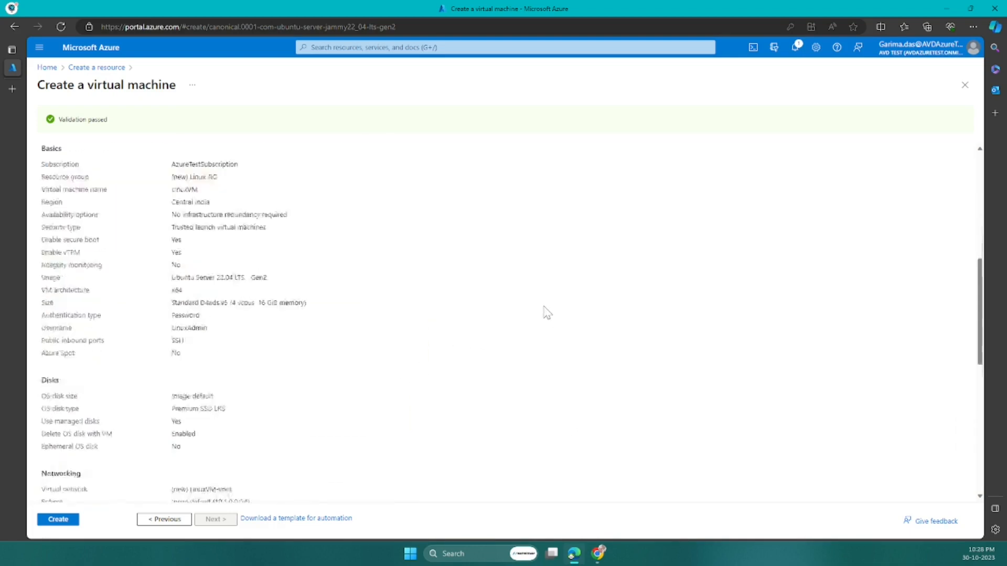
scroll(545, 312, down, 6)
scroll(508, 338, up, 5)
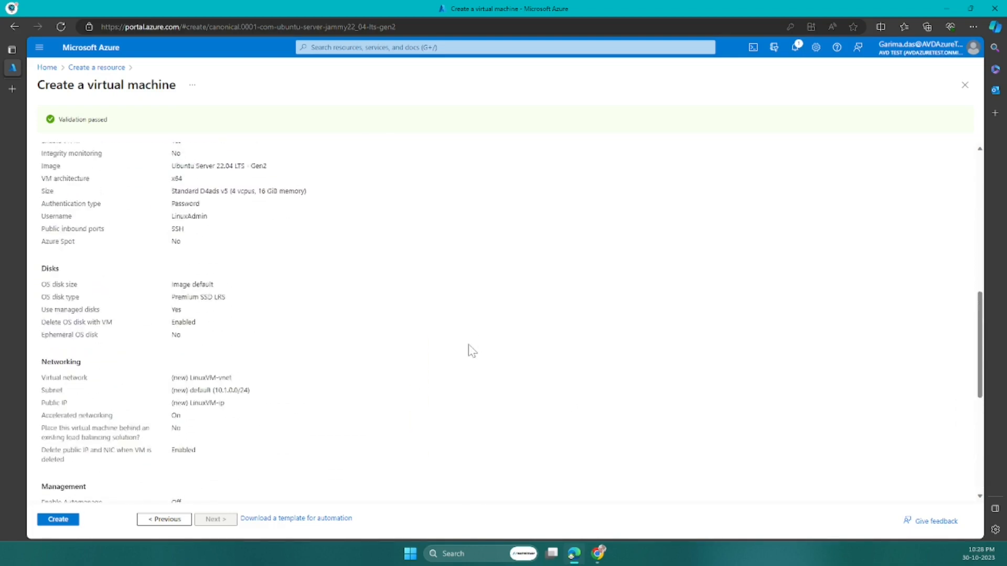
scroll(470, 350, up, 5)
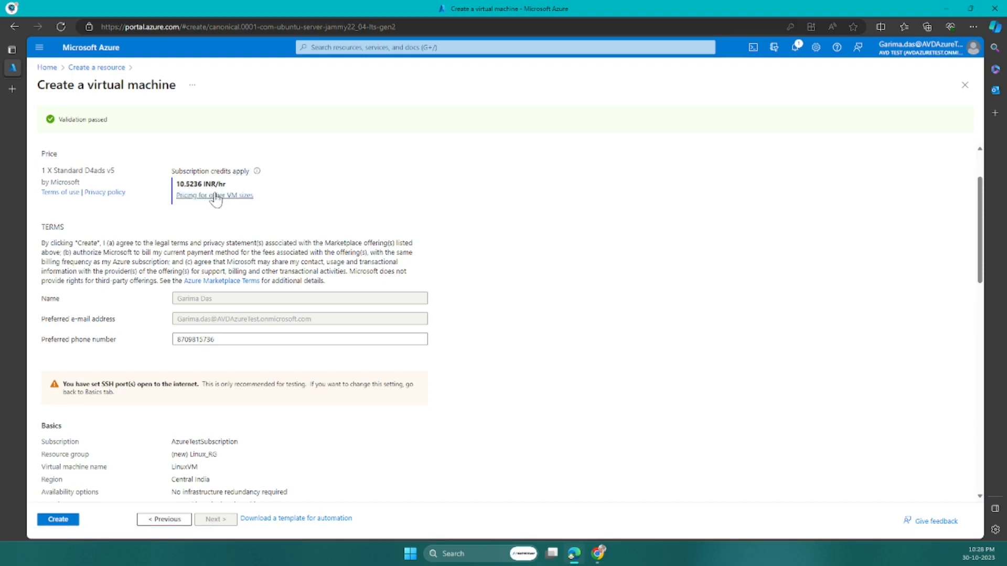
scroll(320, 201, down, 4)
scroll(310, 218, down, 1)
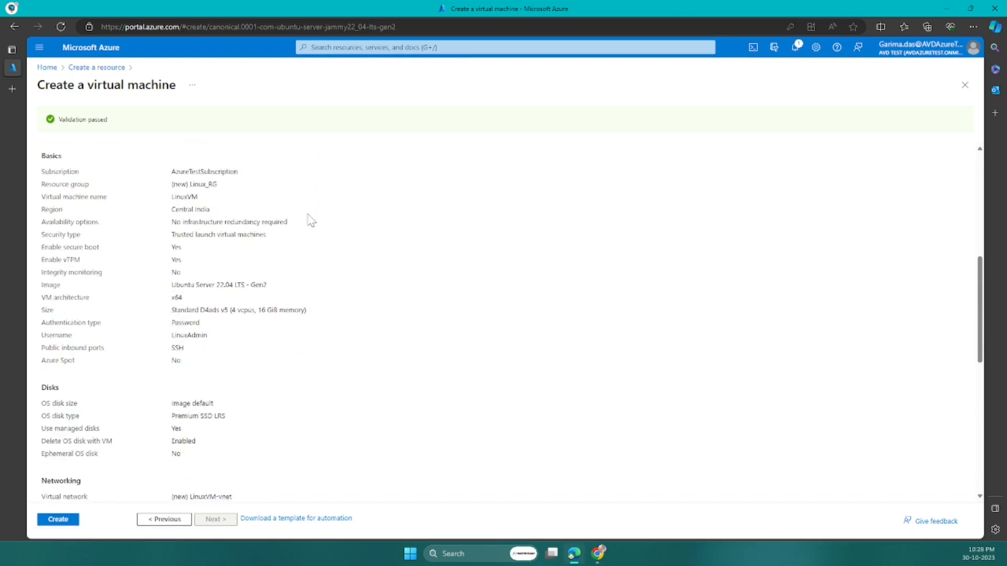
scroll(277, 326, down, 7)
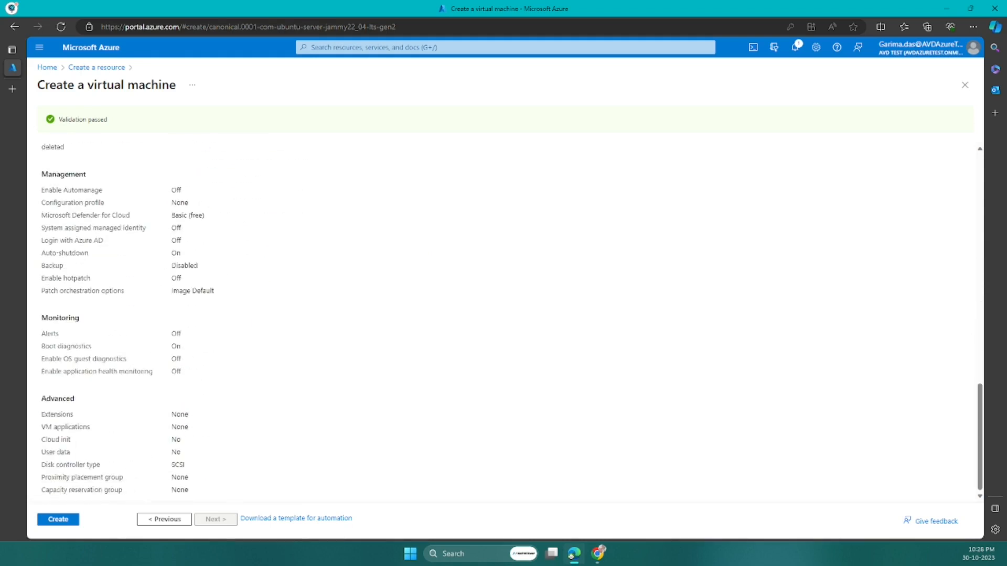
click(58, 519)
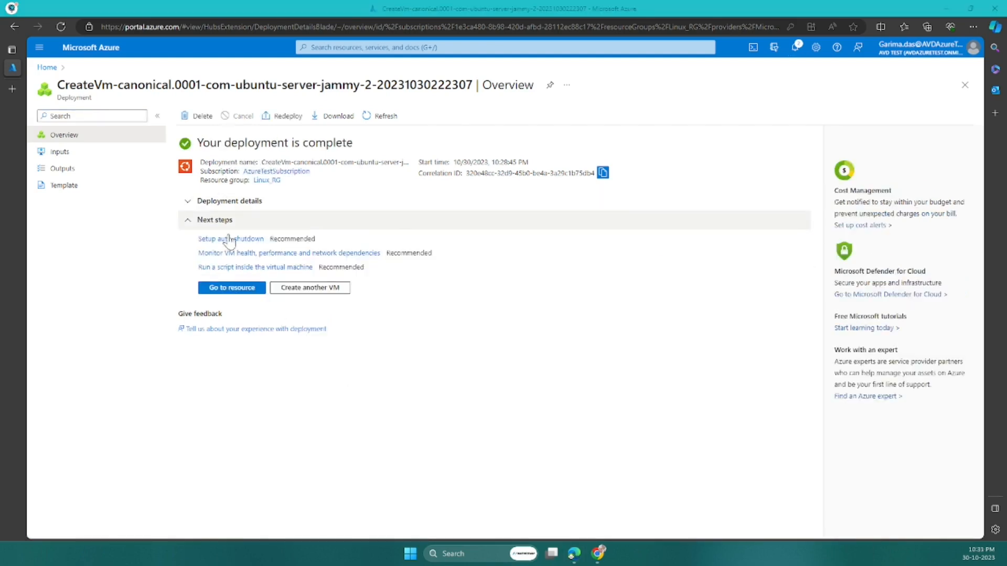
Step: Open the deployed LinuxVM resource and examine its overview, including status, public IP address and properties
click(223, 289)
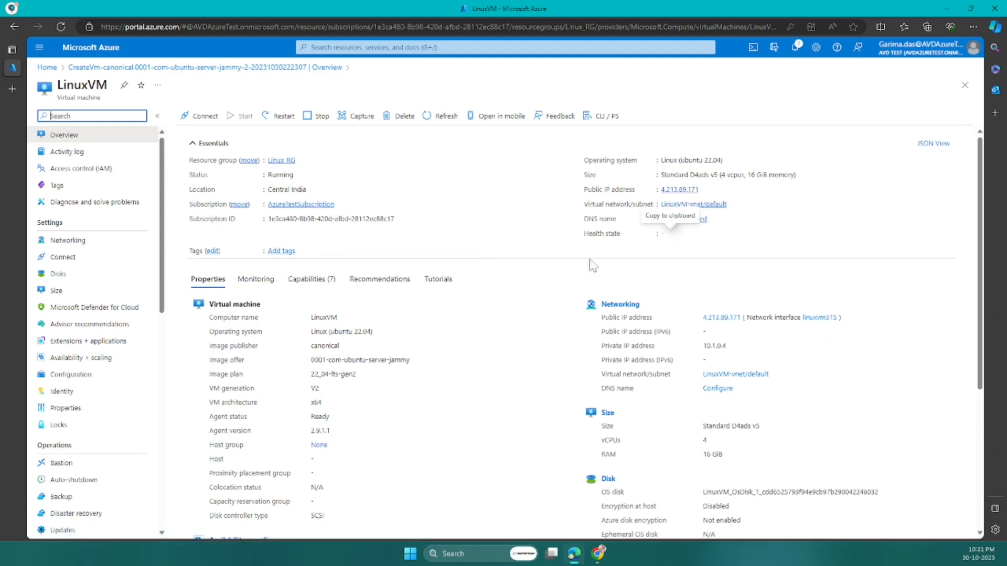
scroll(487, 296, down, 1)
scroll(487, 295, down, 2)
scroll(462, 306, up, 3)
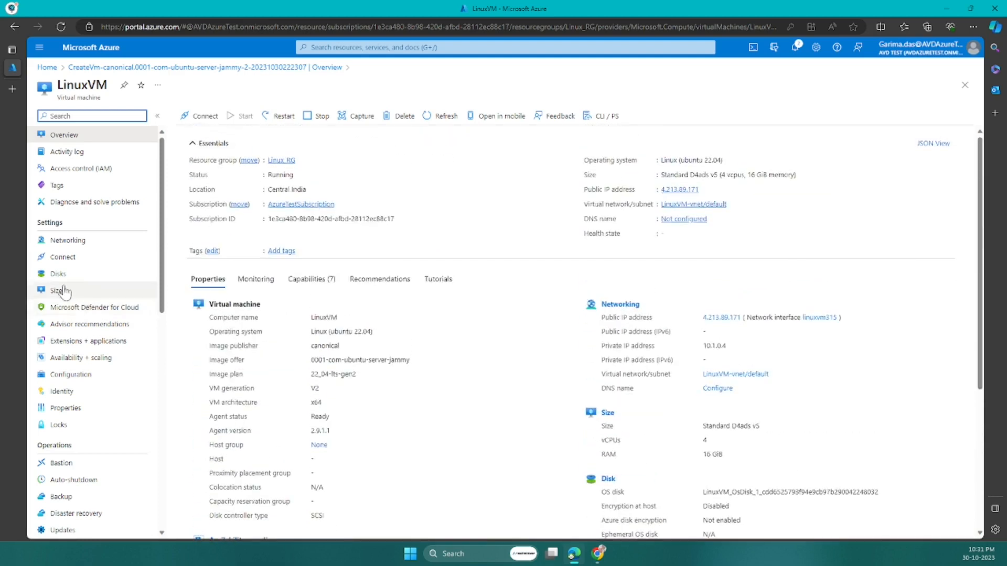
Step: Examine LinuxVM's inbound and outbound port rules in its networking settings, and return to the overview
click(67, 242)
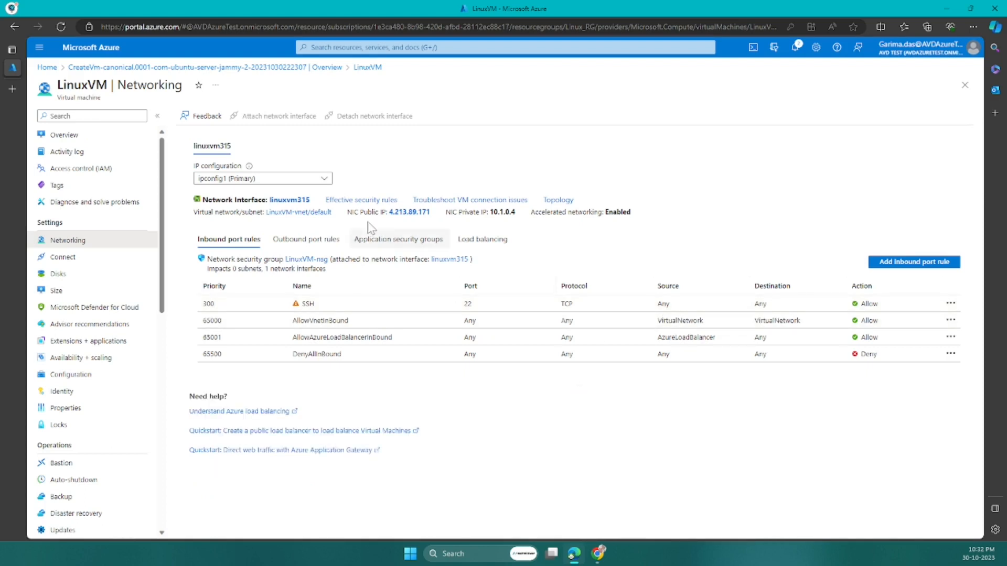
click(298, 242)
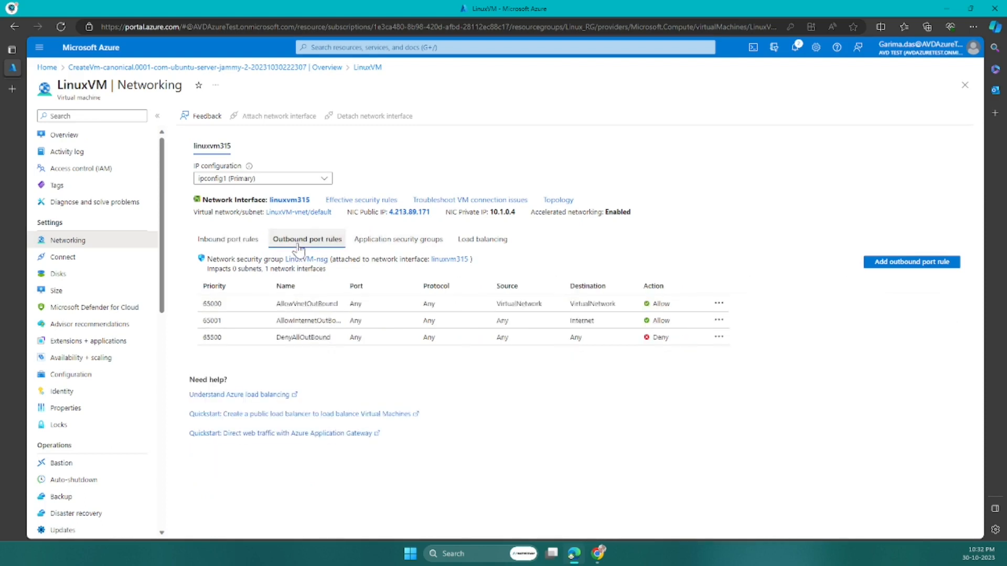
click(231, 240)
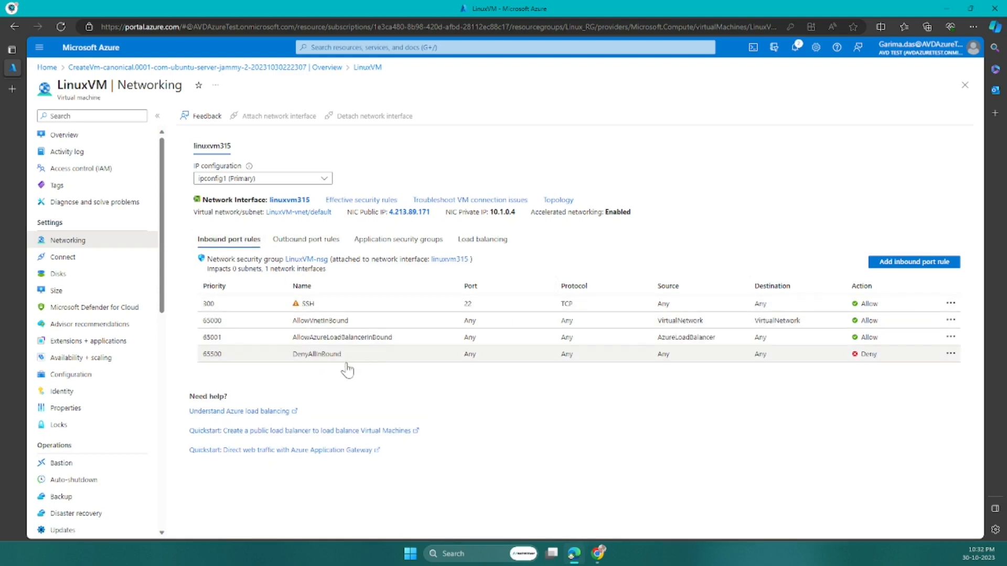
click(78, 136)
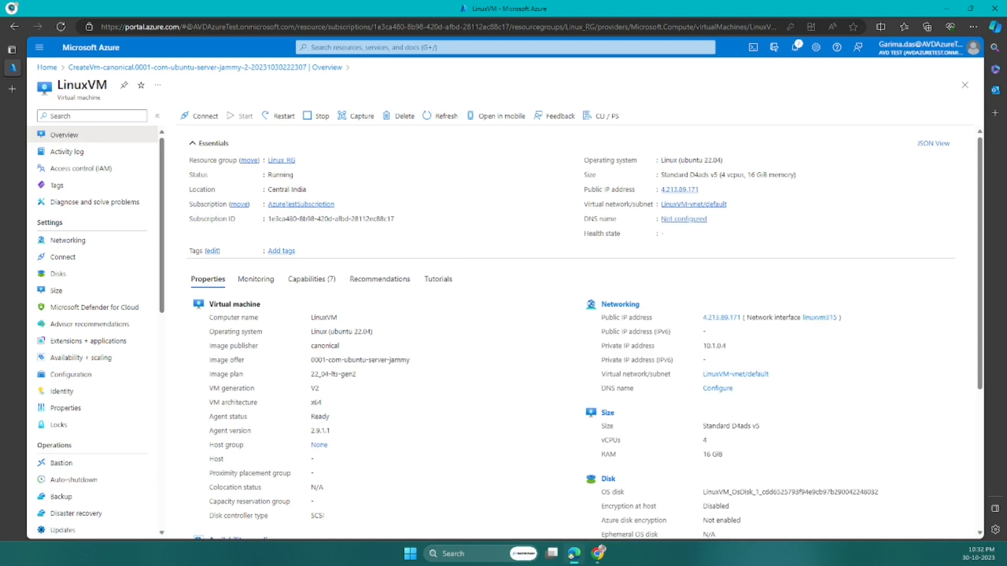
Step: Copy LinuxVM's public IP address, launch PuTTY with its configuration window moved aside, and keep SSH as the connection type
click(705, 189)
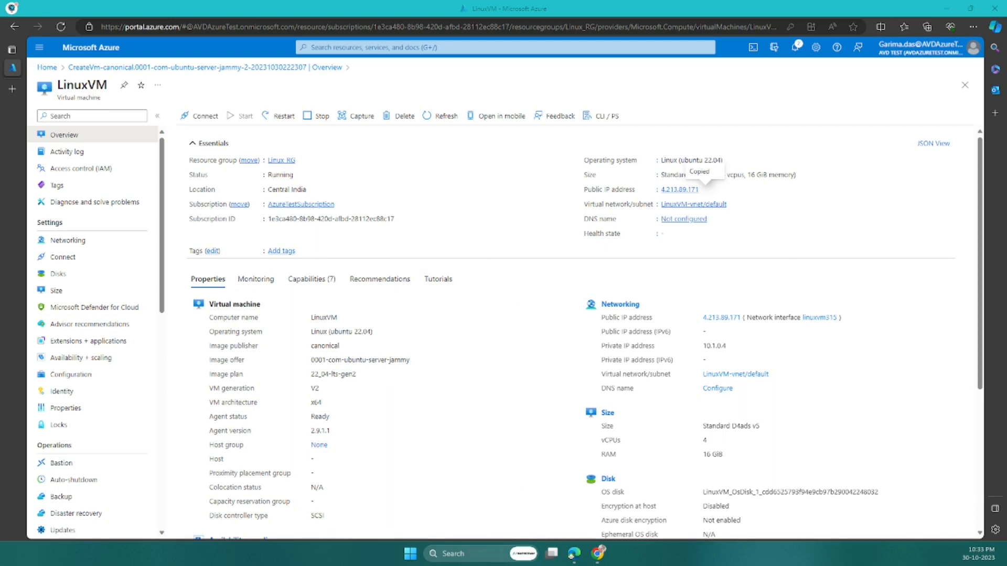
click(462, 554)
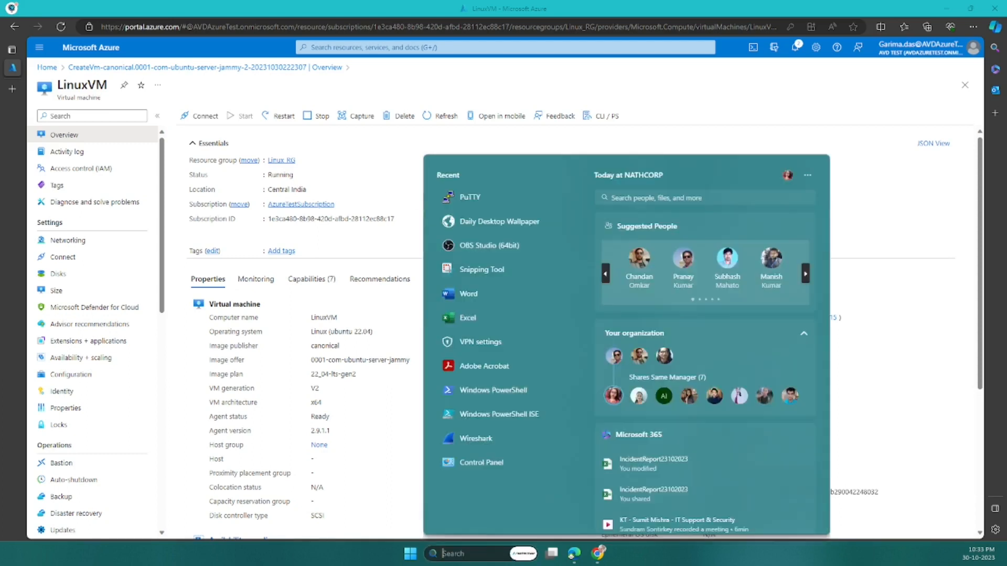
click(466, 198)
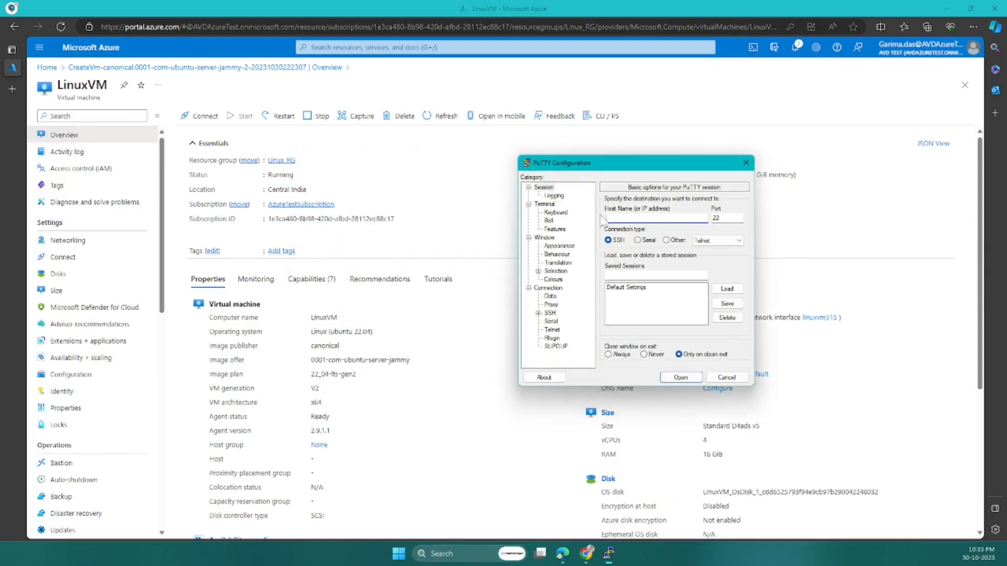
drag(588, 162, 213, 155)
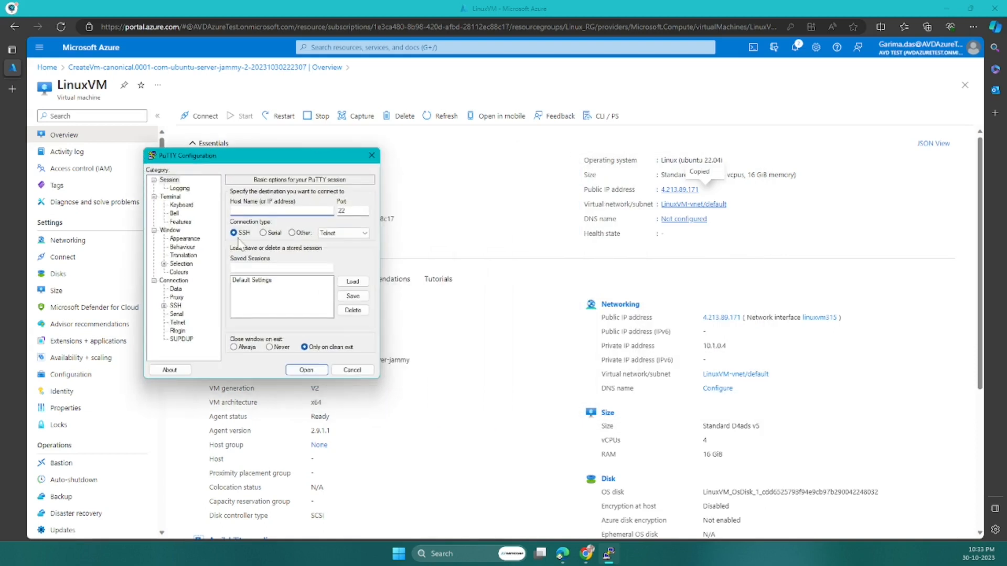
click(364, 236)
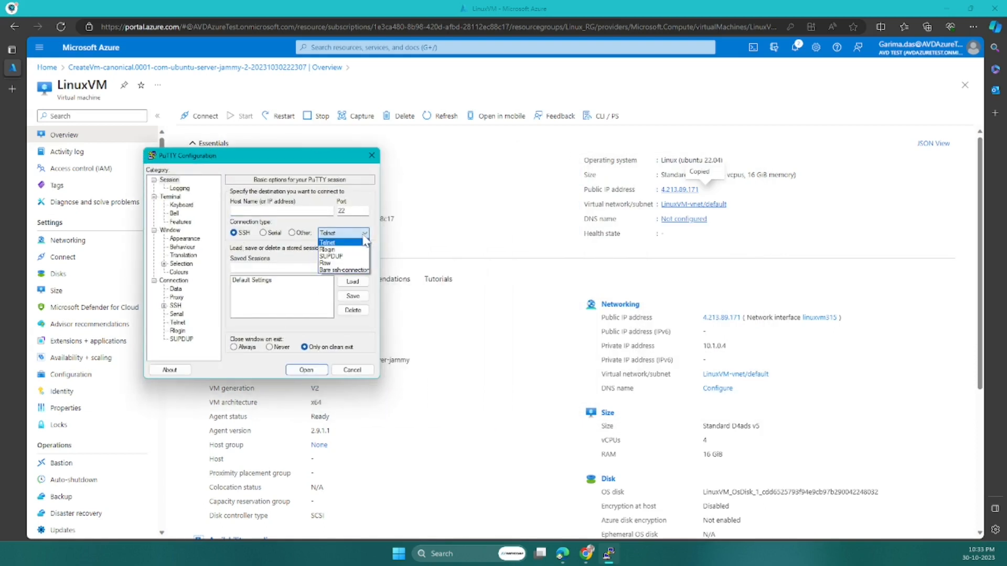
click(365, 241)
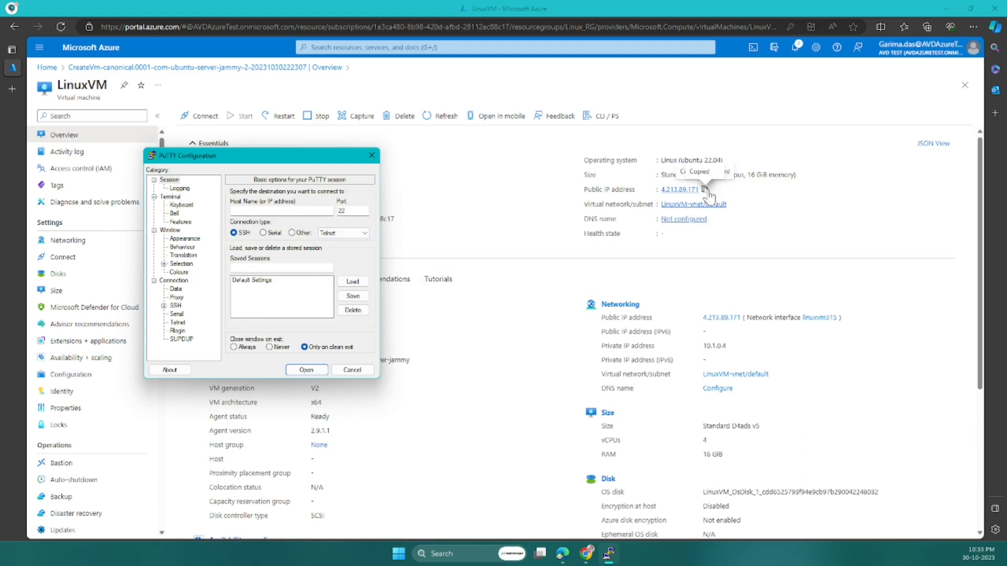
Step: Copy the public IP address again, enter it as PuTTY's host name and open an SSH connection on port 22
click(706, 190)
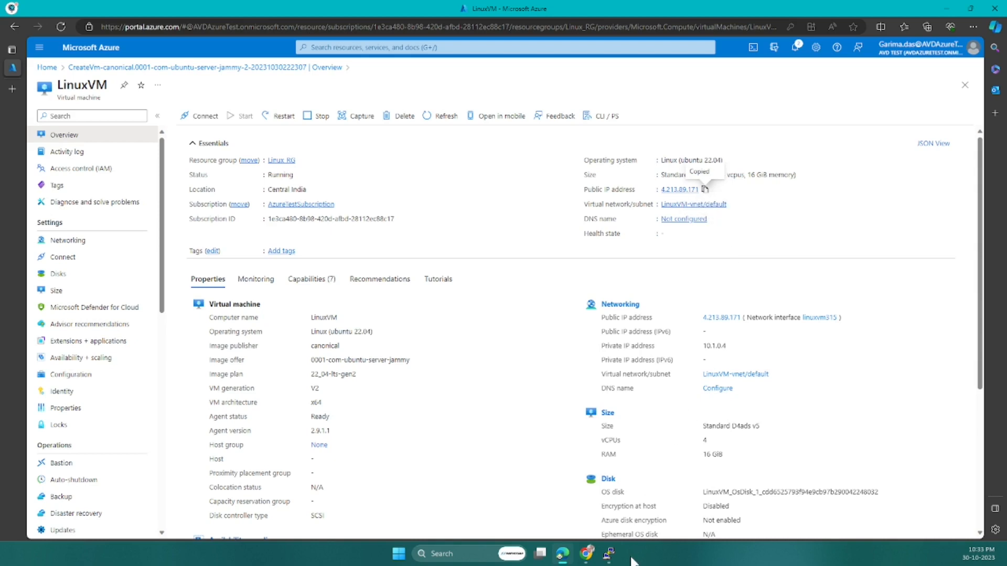
click(608, 554)
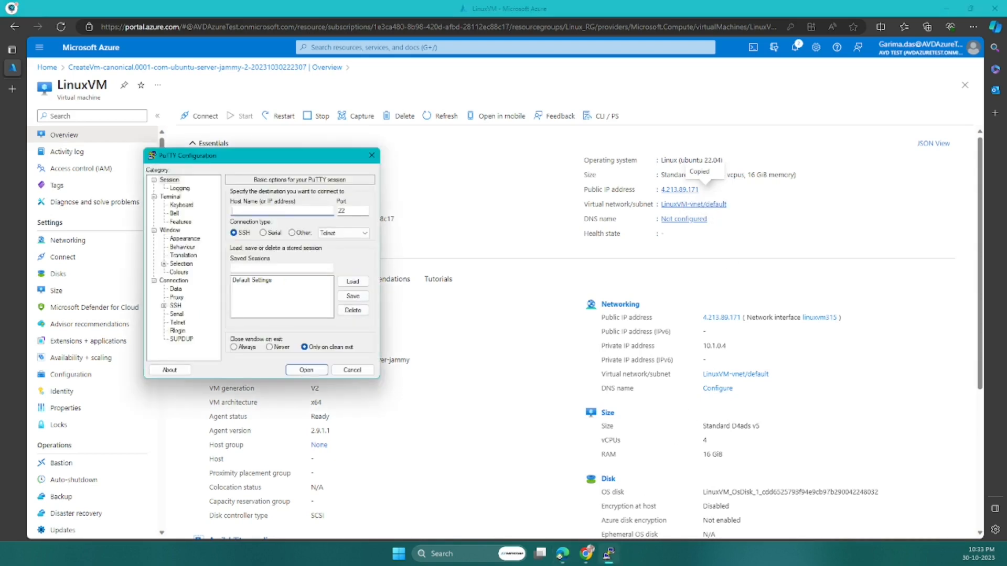
key(ctrl+v)
click(306, 370)
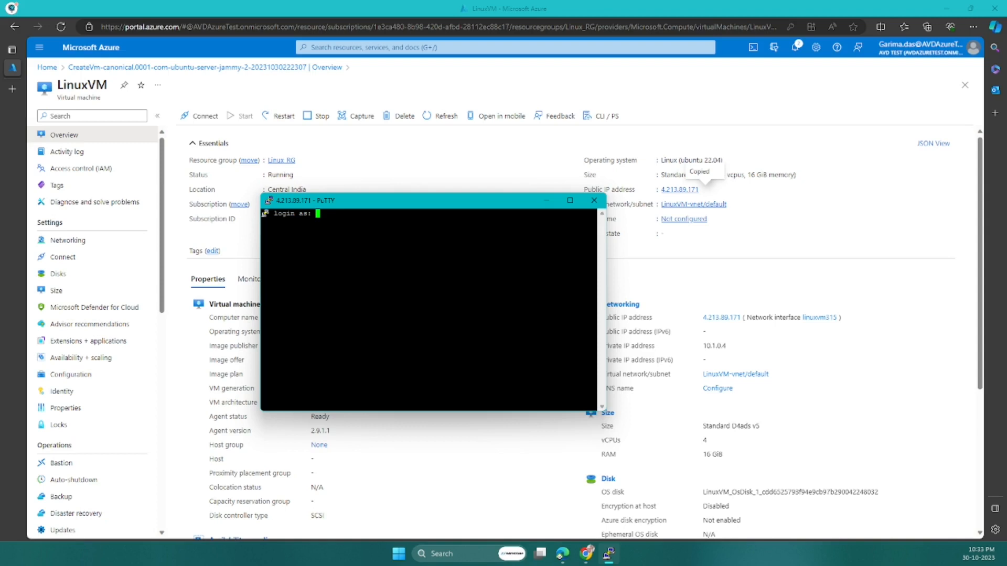
Step: Log in to the SSH session as LinuxAdmin with the account password and read through the Ubuntu welcome text
text(LinuxAdmin)
key(Return)
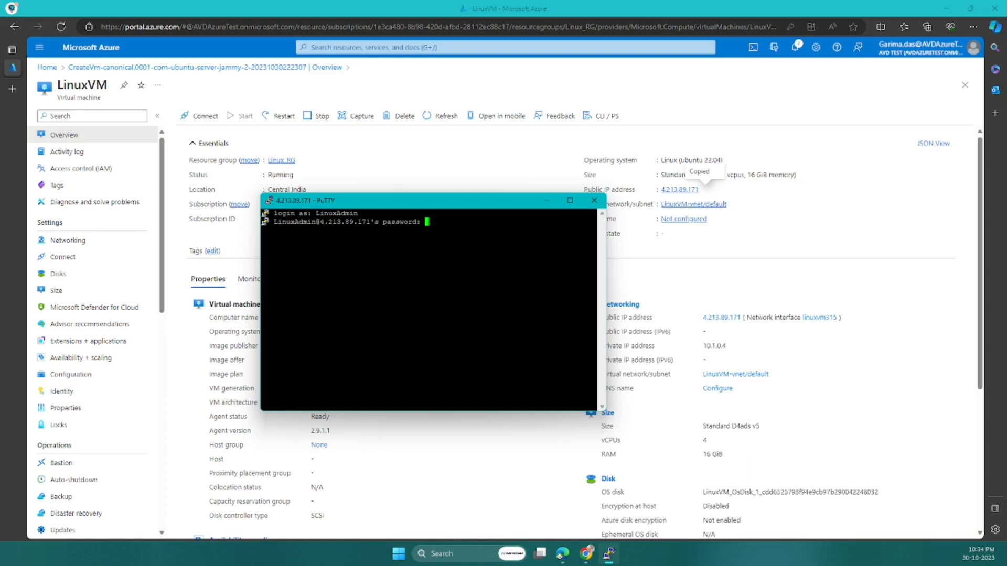
key(Return)
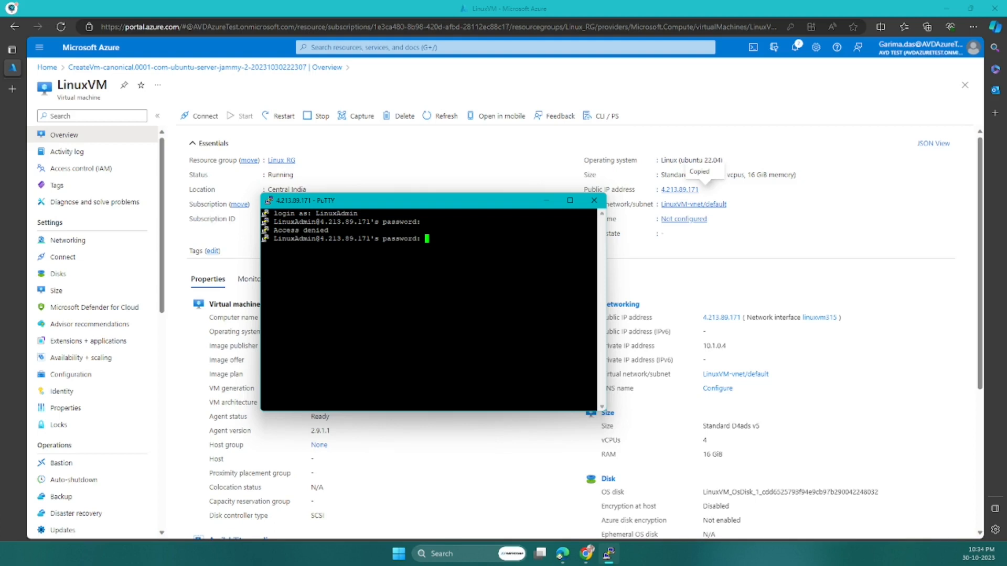
key(Return)
scroll(428, 309, up, 2)
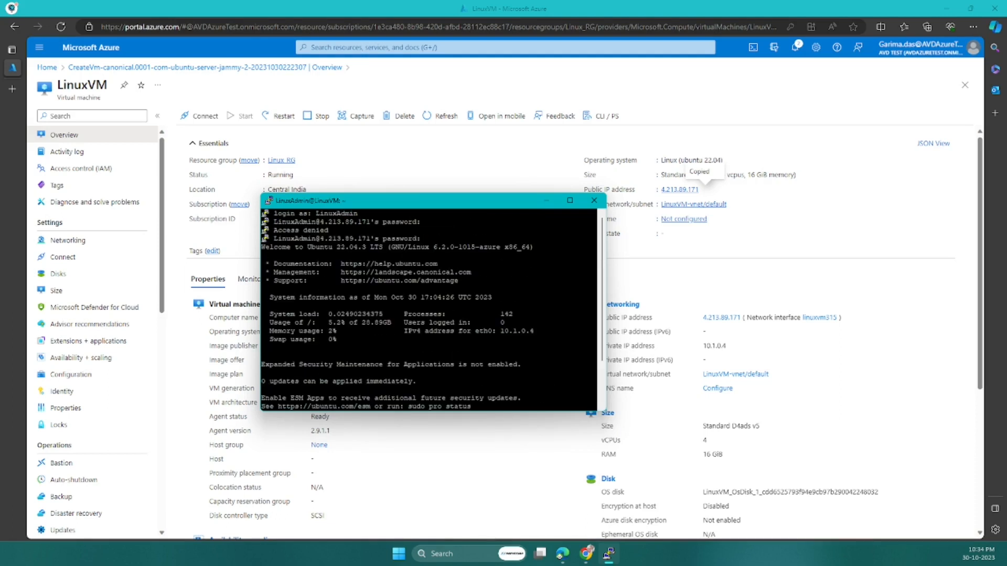
scroll(428, 310, down, 2)
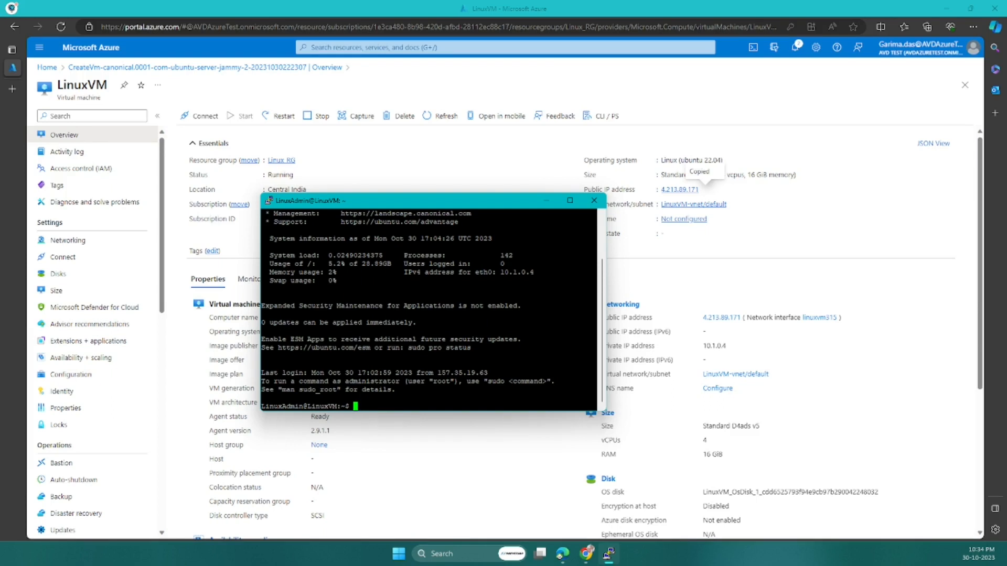
Step: Clear the terminal and run lsb_release -a to display the Linux distribution details
key(ctrl+l)
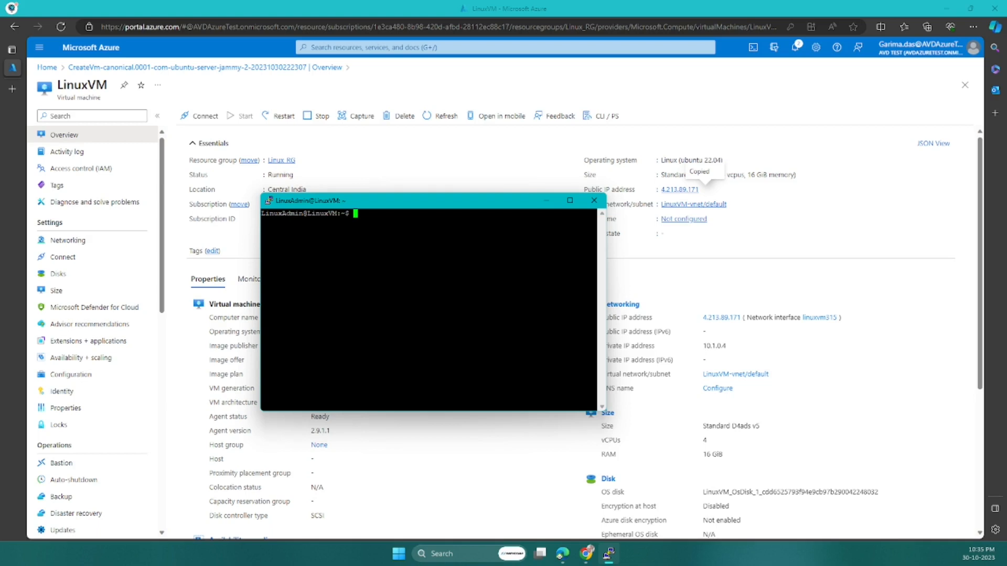
text(lsb_release -a)
key(Return)
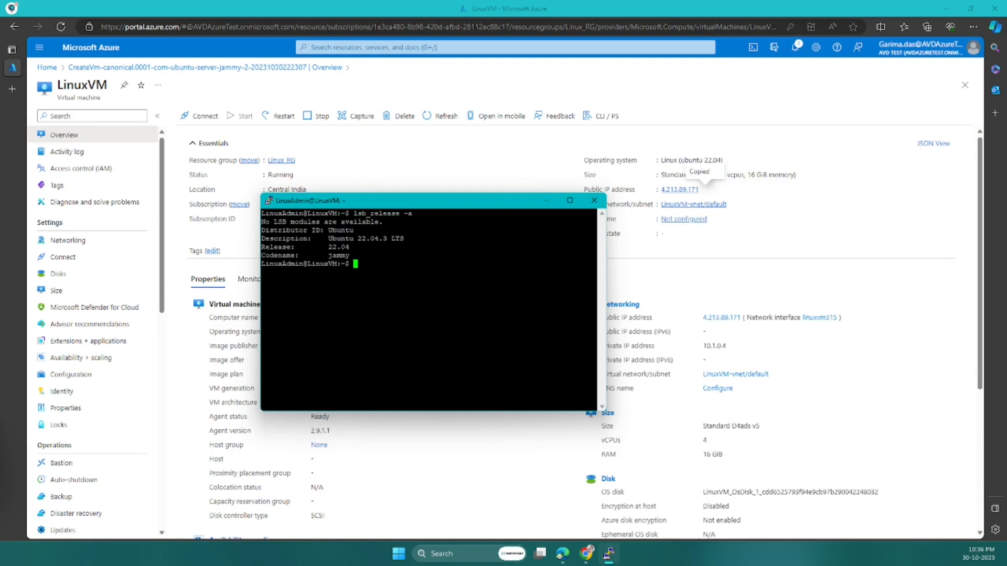